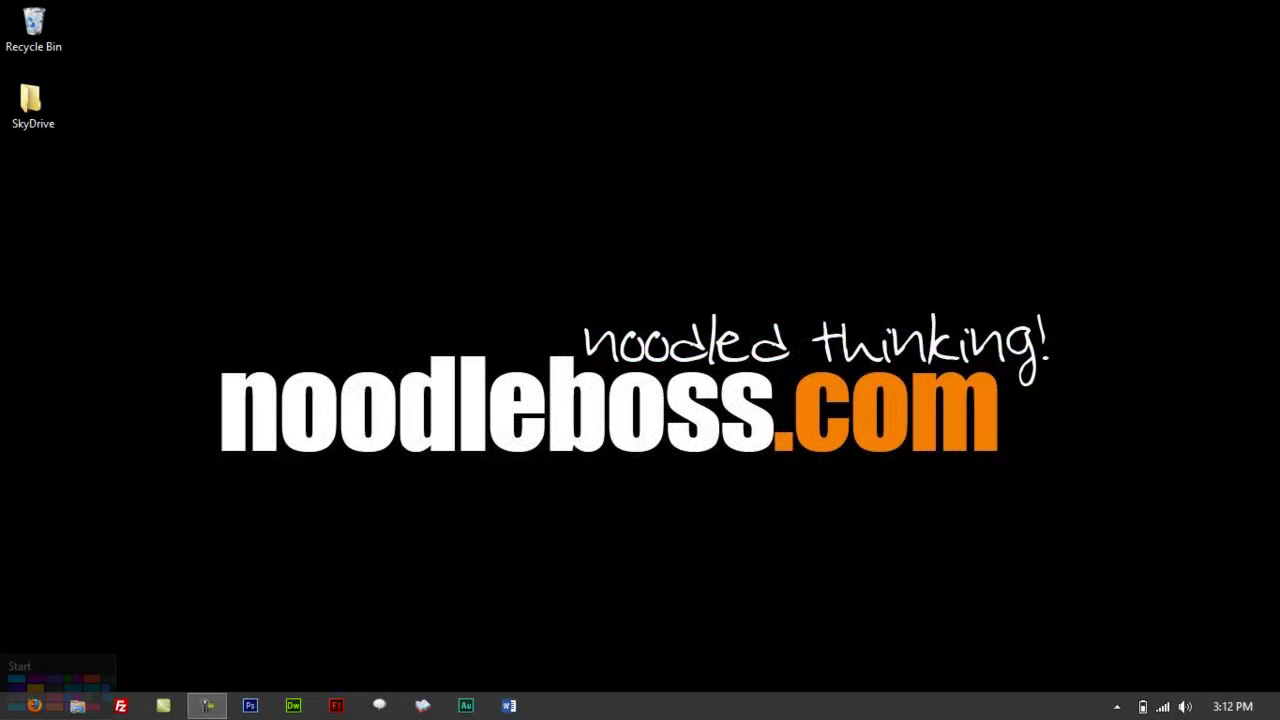
Search the Windows Store for "skydrive" and open the page of the free SkyDrive app.
{"action": "left_click", "coordinate": [6, 712]}
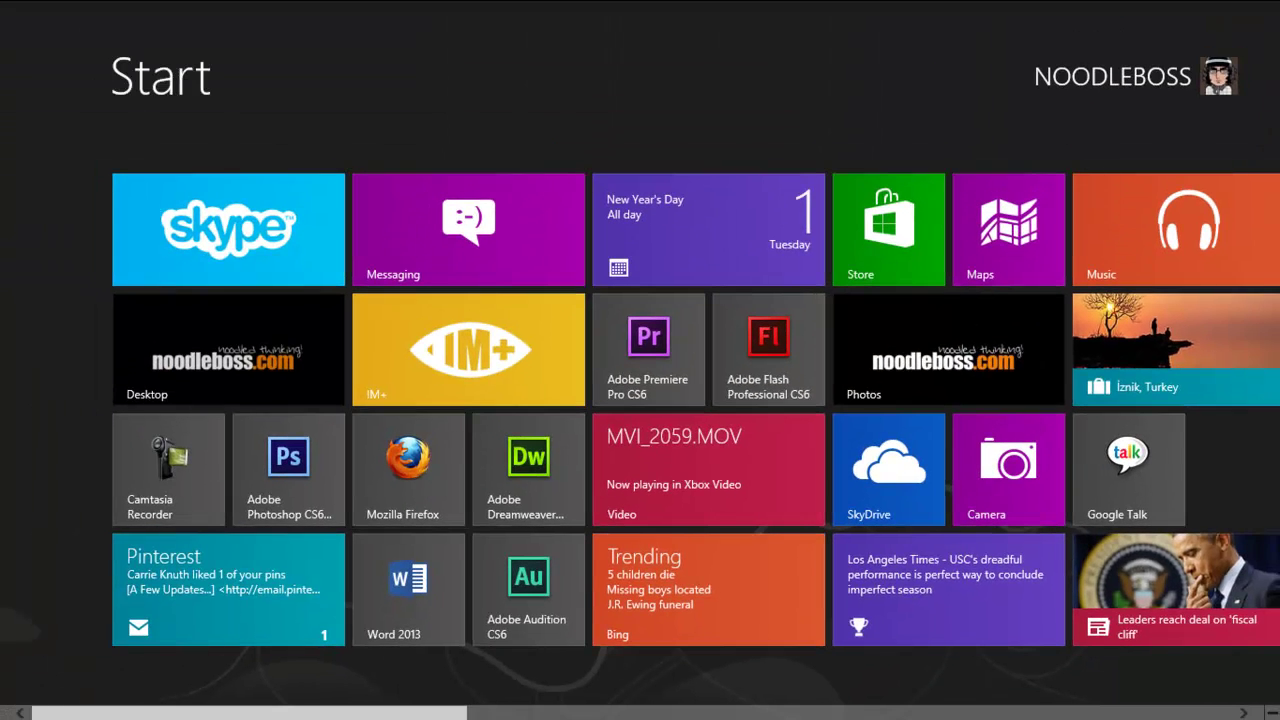
{"action": "mouse_move", "coordinate": [1276, 10]}
{"action": "left_click", "coordinate": [1274, 171]}
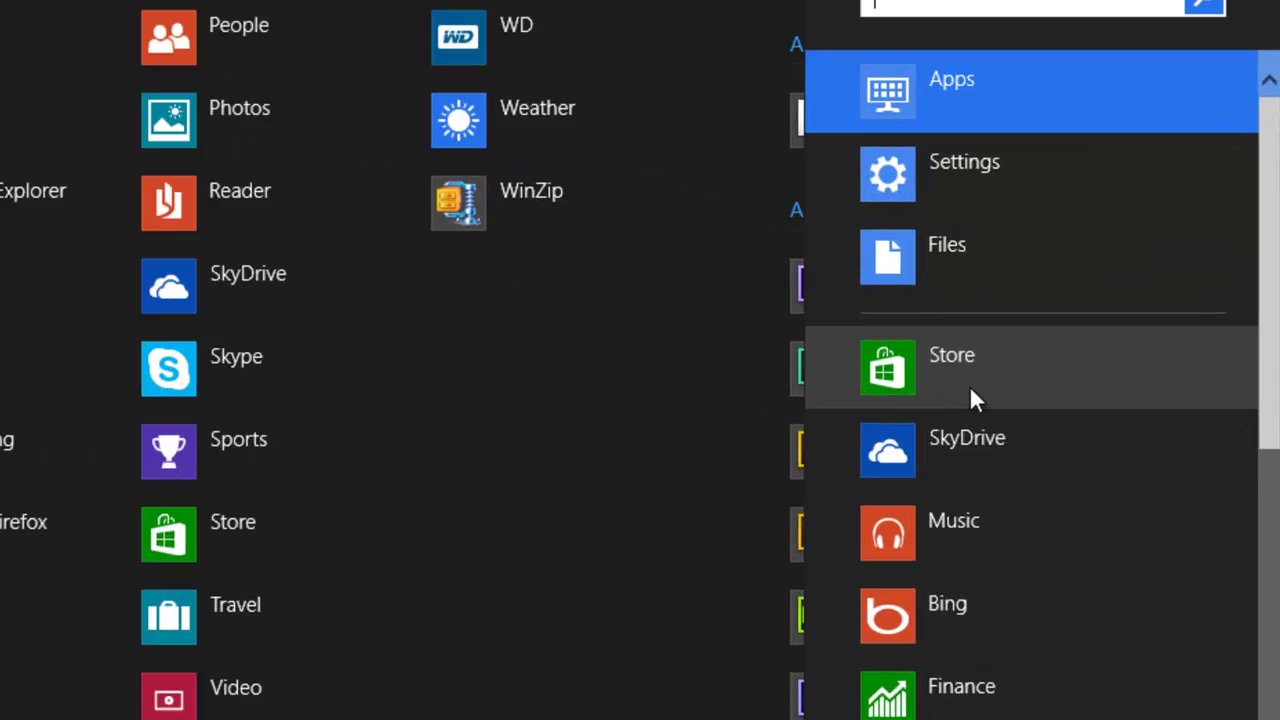
{"action": "left_click", "coordinate": [975, 398]}
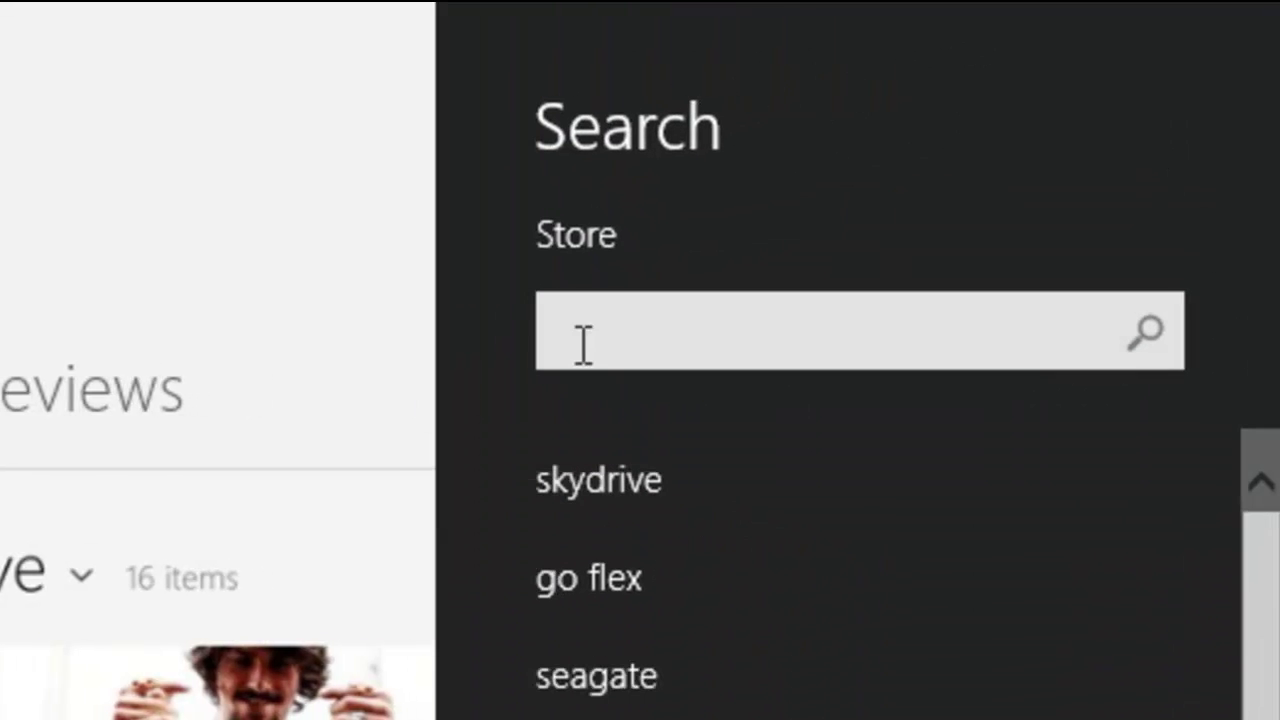
{"action": "left_click", "coordinate": [614, 337]}
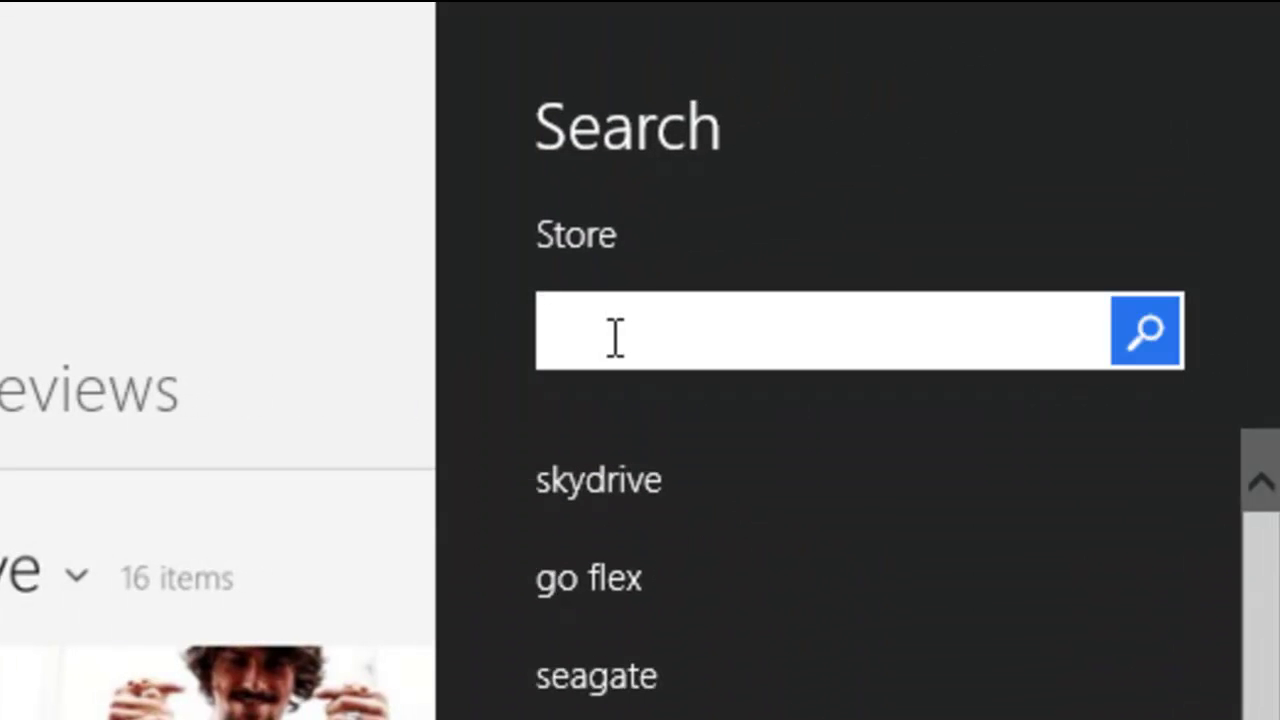
{"action": "type", "text": "skyed"}
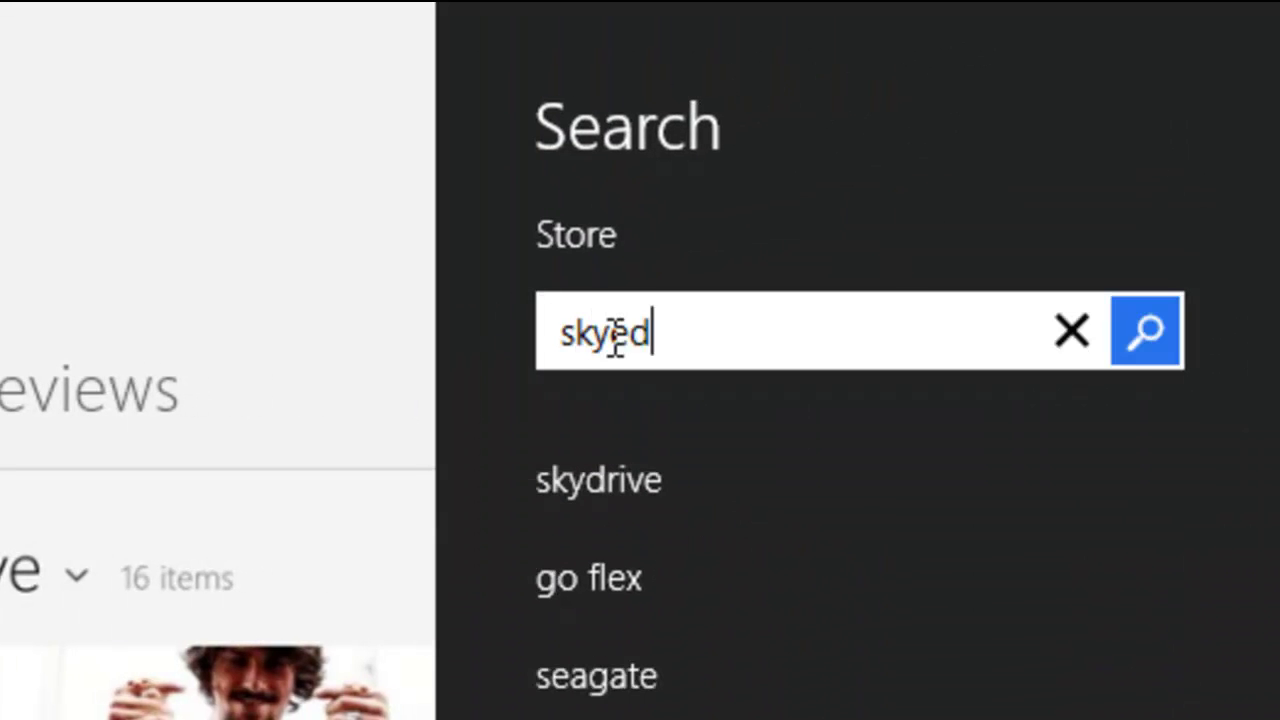
{"action": "key", "text": "BackSpace"}
{"action": "key", "text": "BackSpace"}
{"action": "type", "text": "drive"}
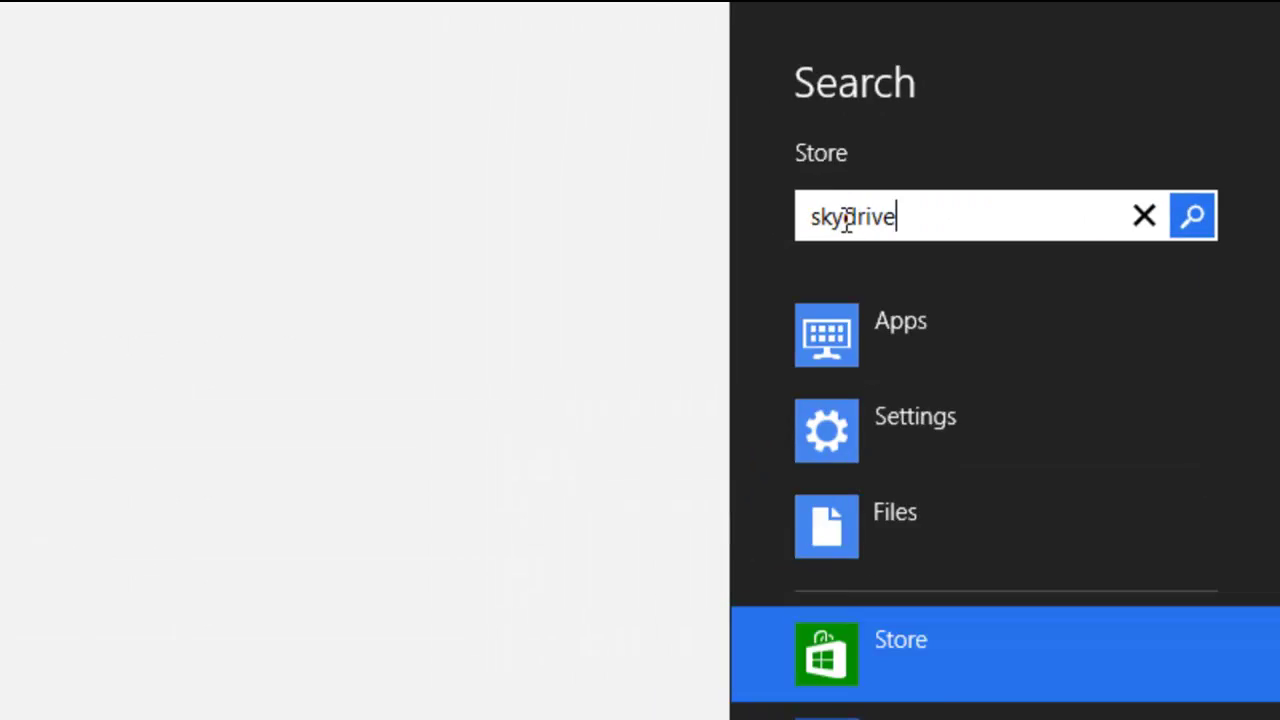
{"action": "key", "text": "Return"}
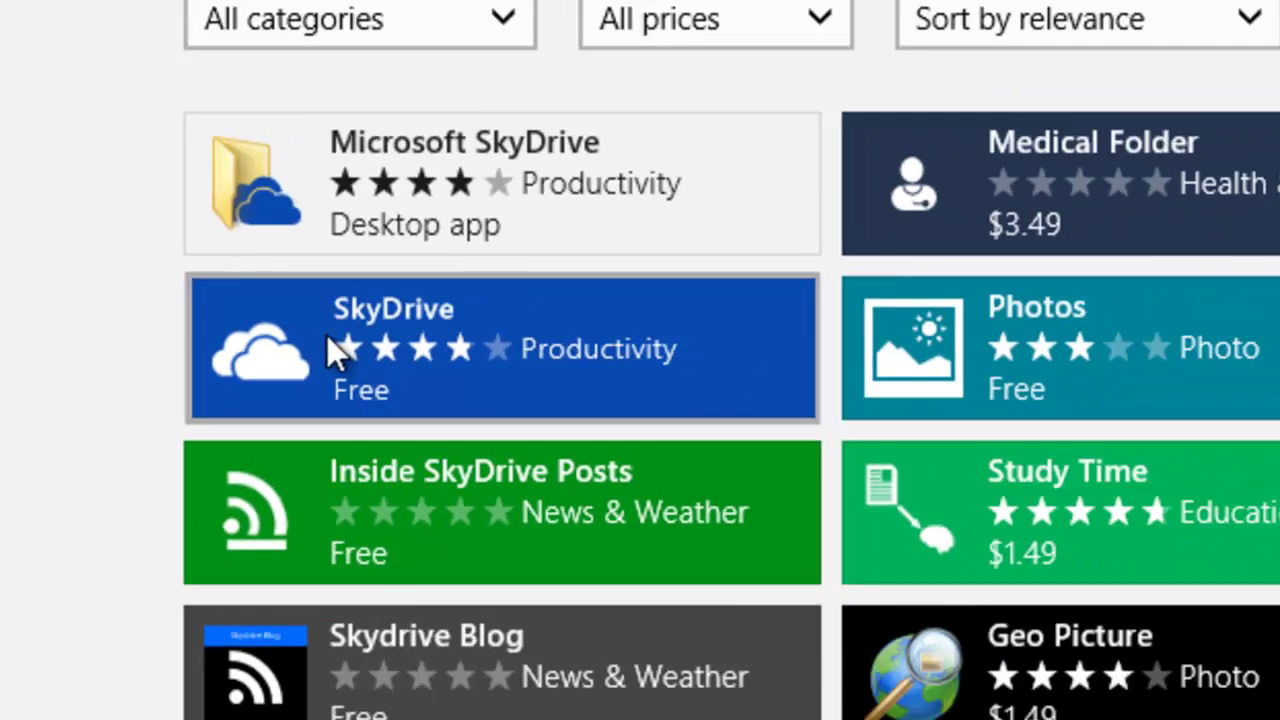
{"action": "left_click", "coordinate": [360, 362]}
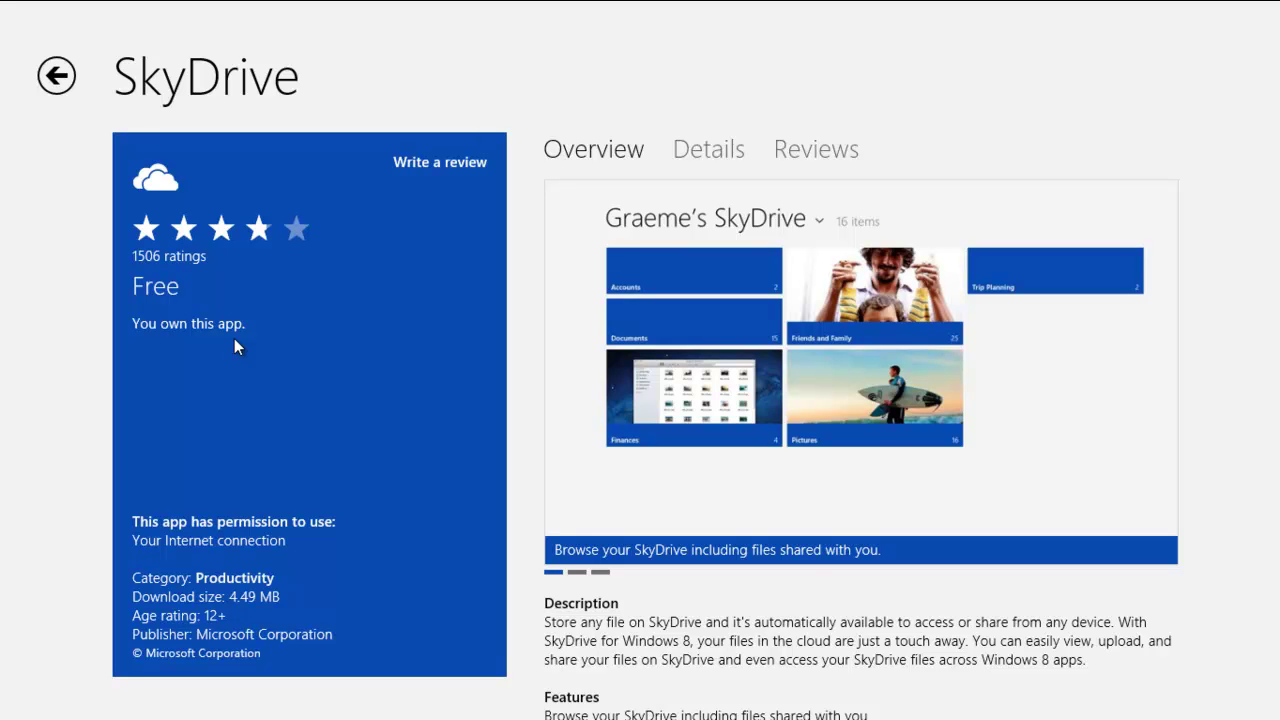
{"action": "left_click", "coordinate": [5, 714]}
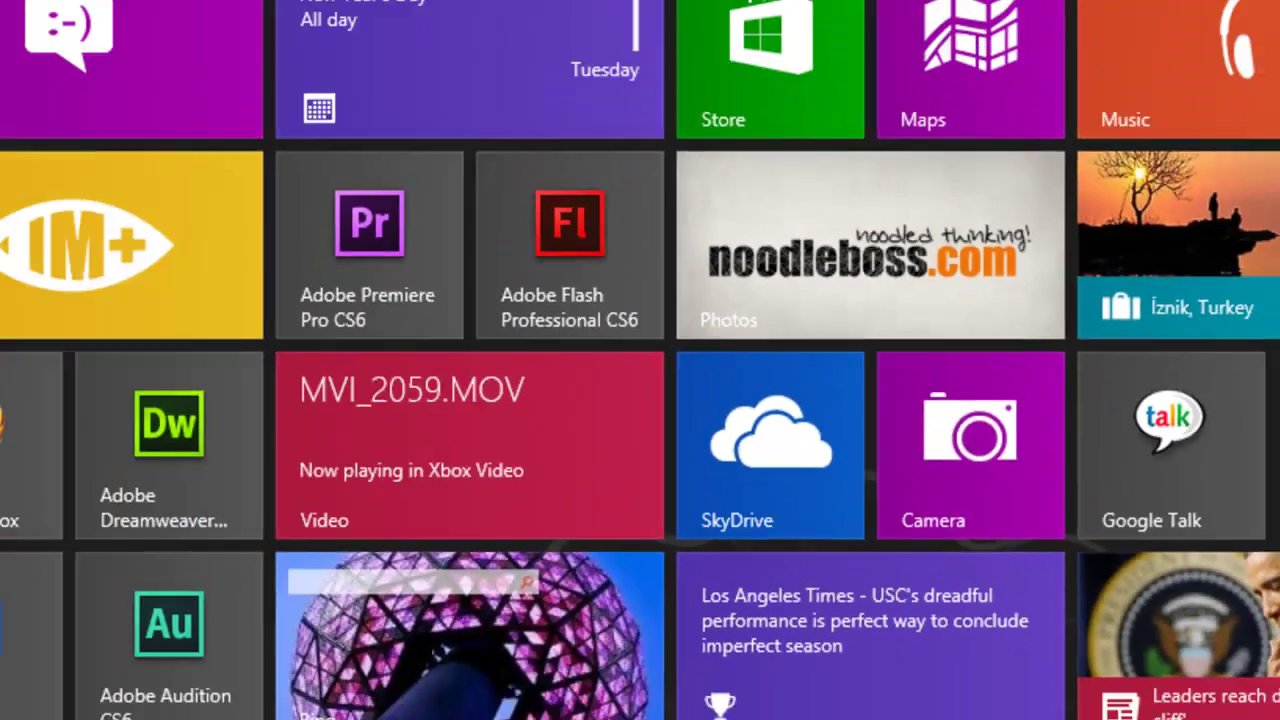
{"action": "left_click", "coordinate": [657, 434]}
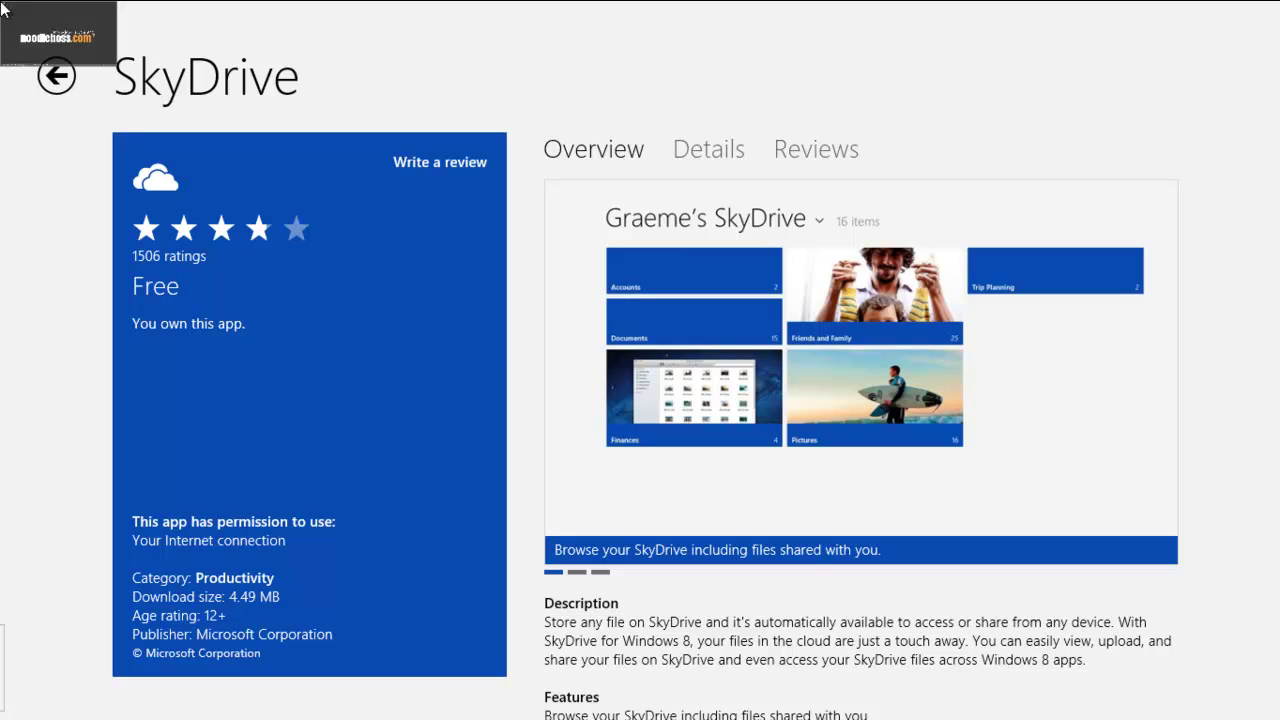
{"action": "left_click", "coordinate": [8, 8]}
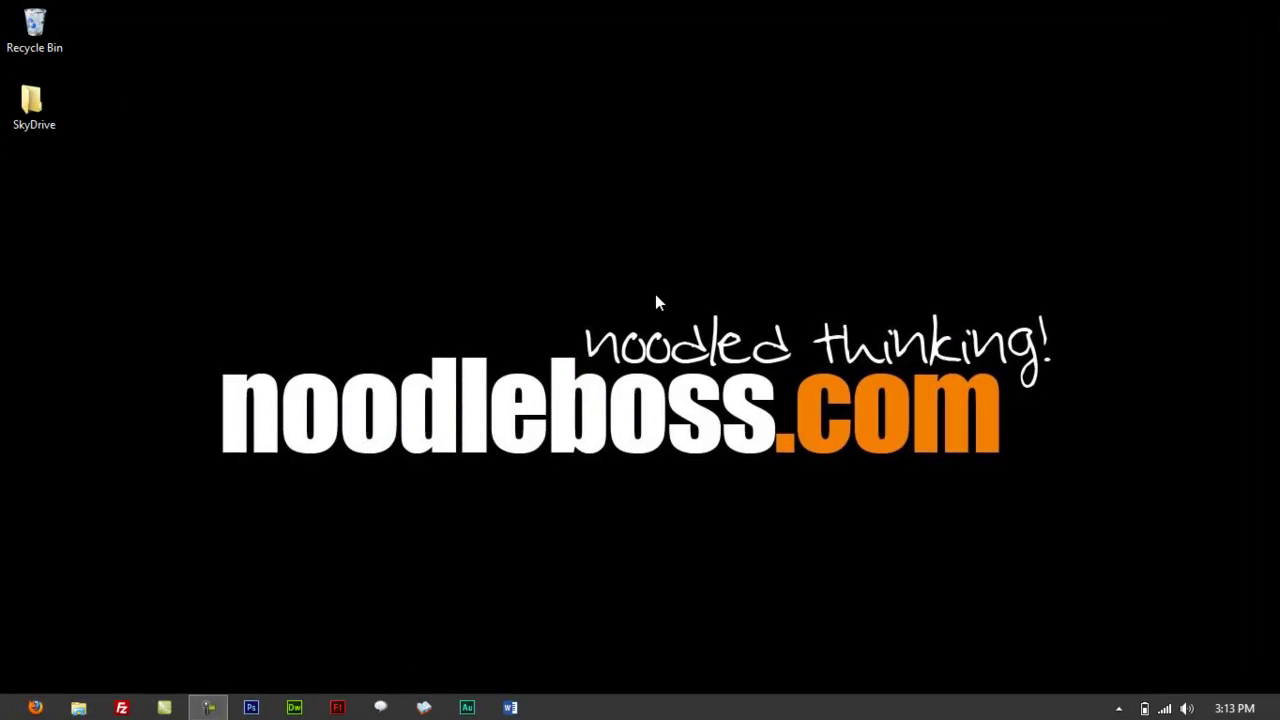
Launch the SkyDrive app from the Start screen and close its "Any file, anywhere" introduction.
{"action": "left_click", "coordinate": [10, 710]}
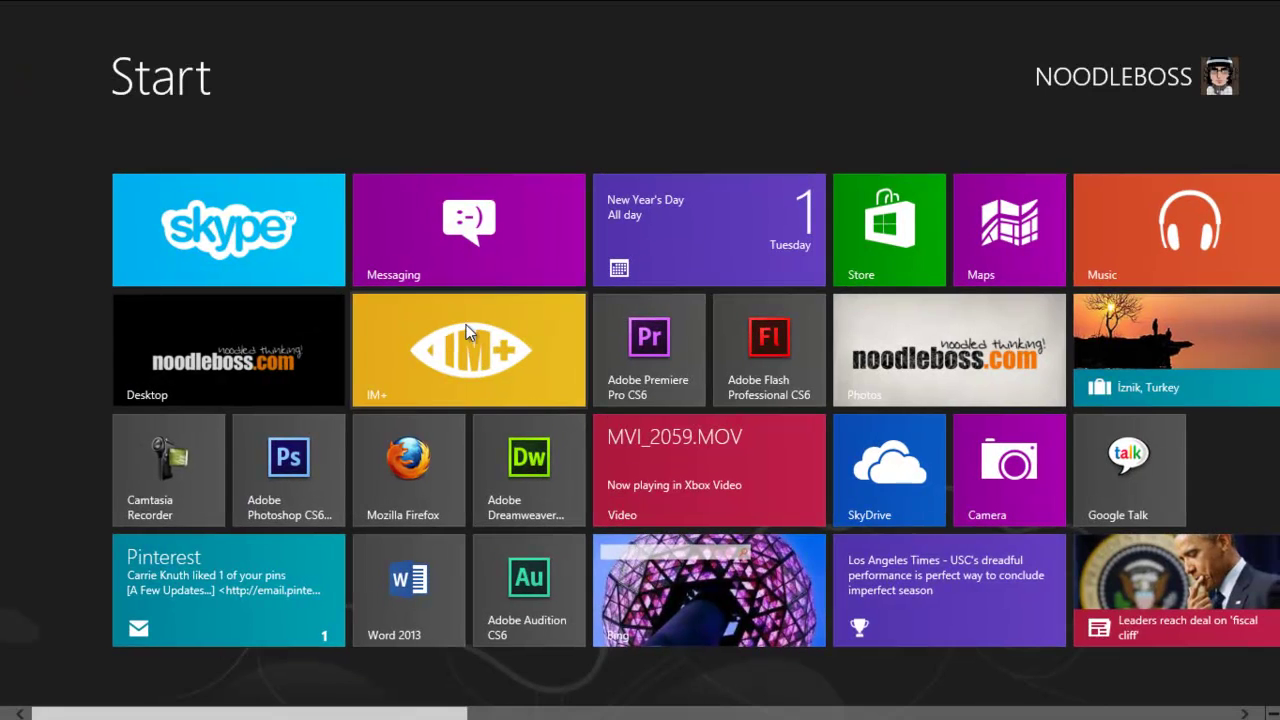
{"action": "scroll", "coordinate": [903, 460], "scroll_direction": "down", "scroll_amount": 5}
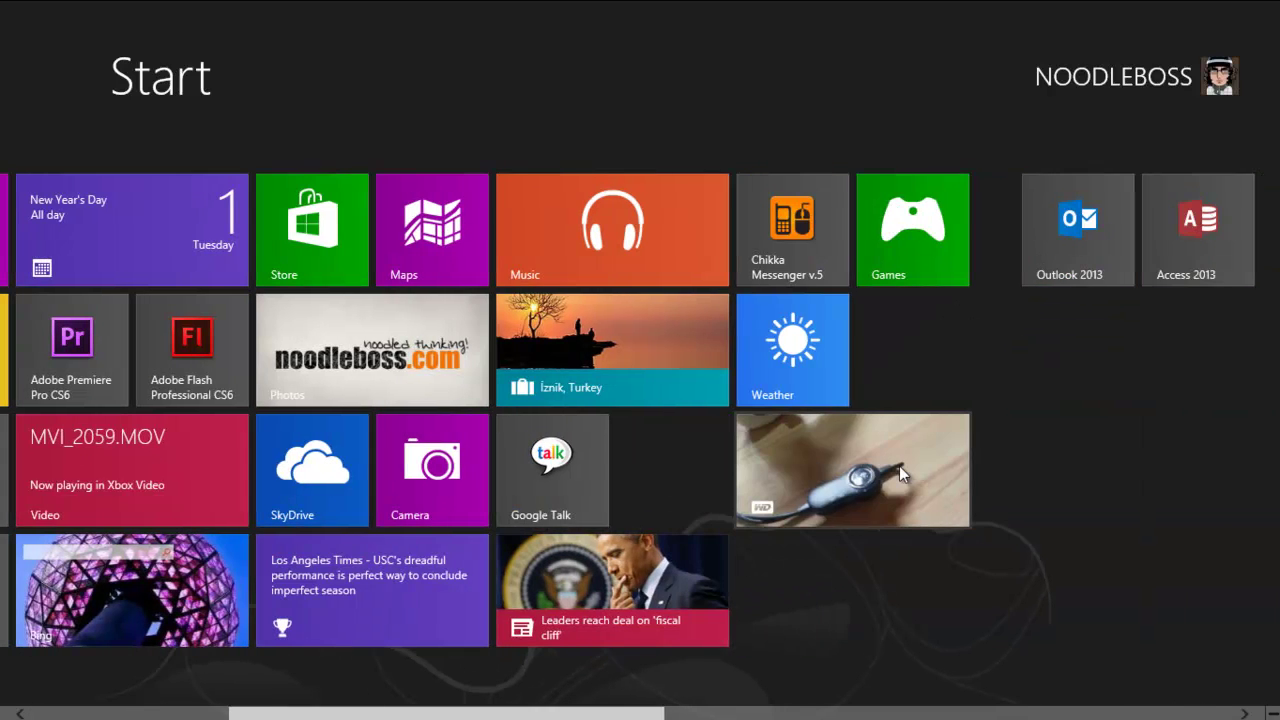
{"action": "scroll", "coordinate": [899, 466], "scroll_direction": "up", "scroll_amount": 5}
{"action": "scroll", "coordinate": [899, 466], "scroll_direction": "down", "scroll_amount": 3}
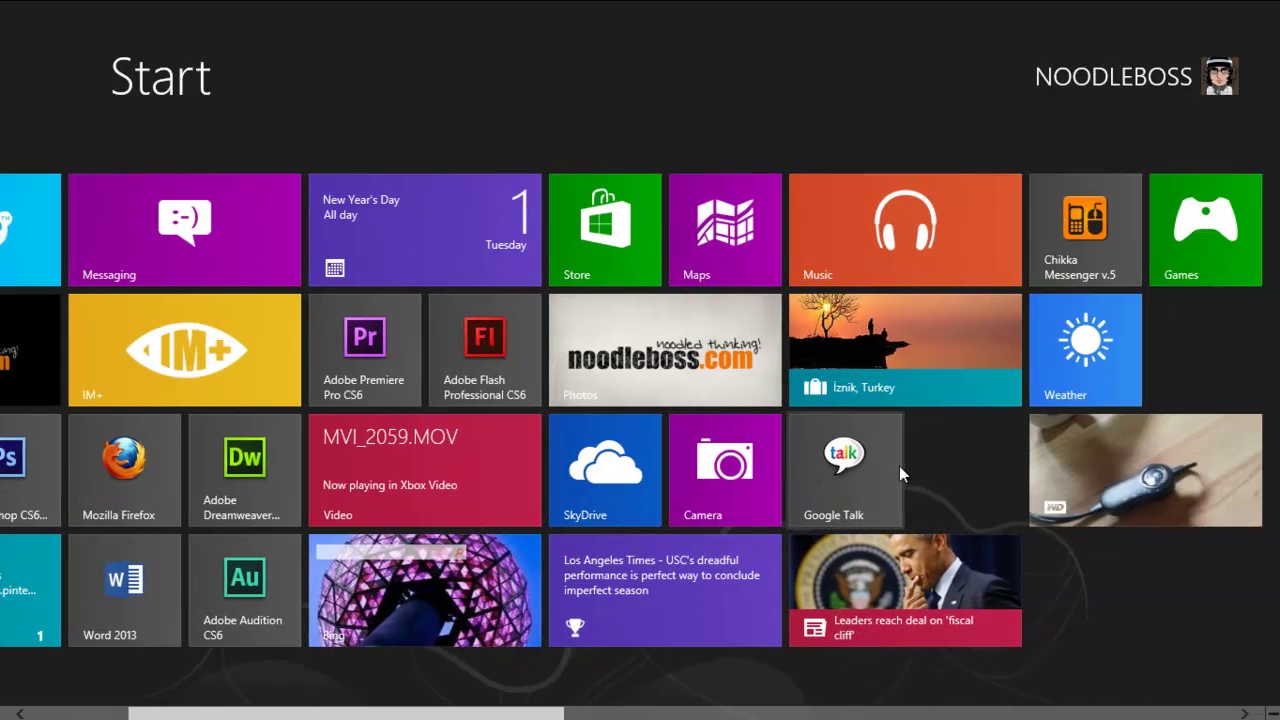
{"action": "scroll", "coordinate": [899, 466], "scroll_direction": "down", "scroll_amount": 1}
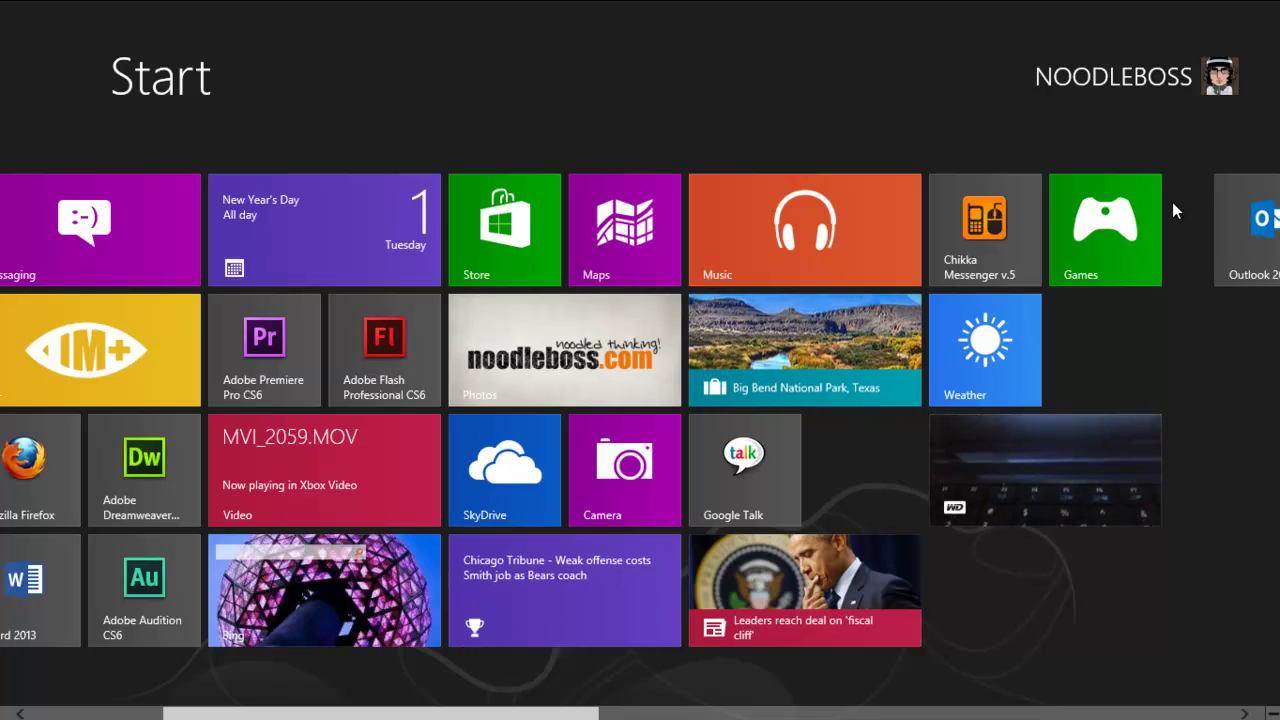
{"action": "scroll", "coordinate": [1172, 202], "scroll_direction": "up", "scroll_amount": 4}
{"action": "left_click_drag", "start_coordinate": [882, 430], "coordinate": [876, 494]}
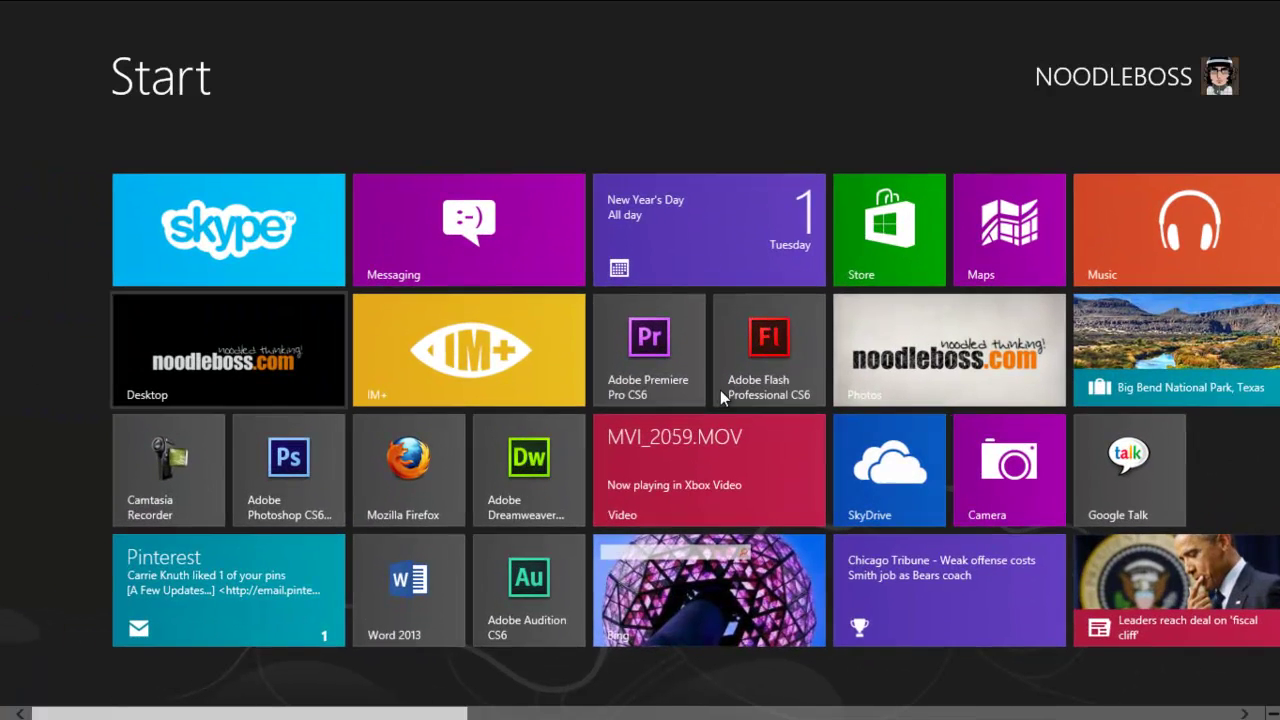
{"action": "left_click", "coordinate": [876, 494]}
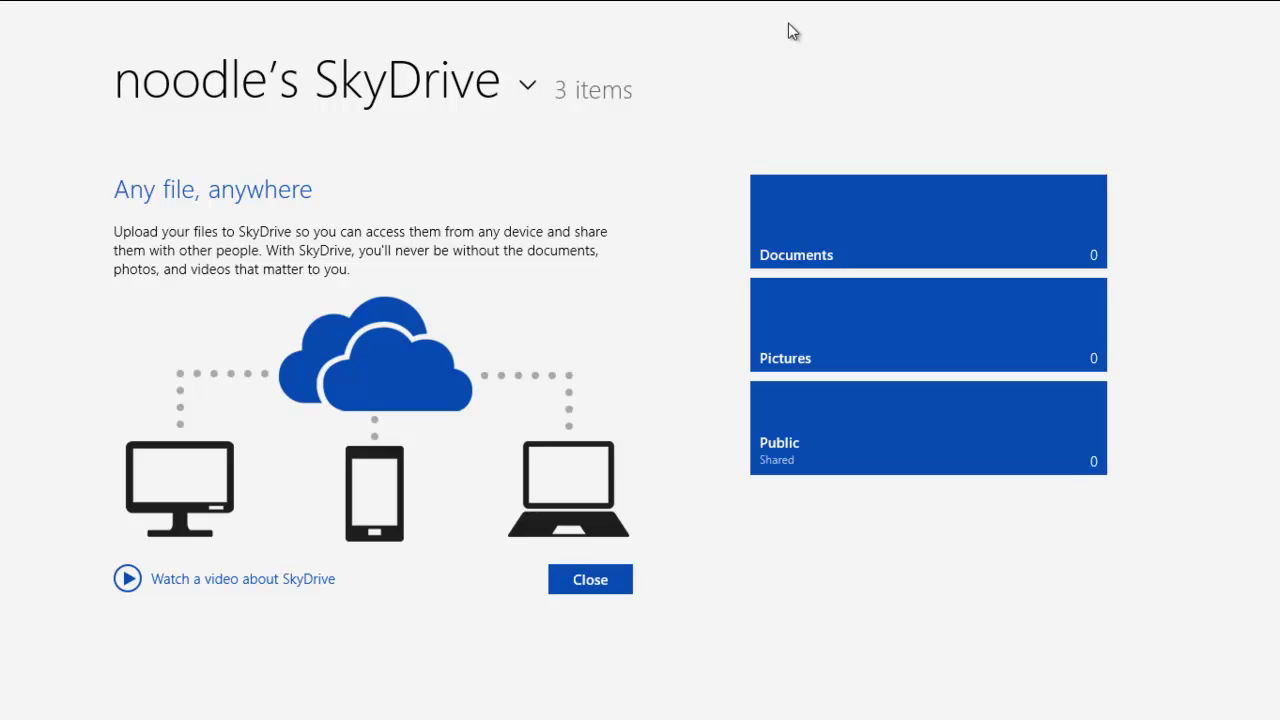
{"action": "left_click", "coordinate": [598, 582]}
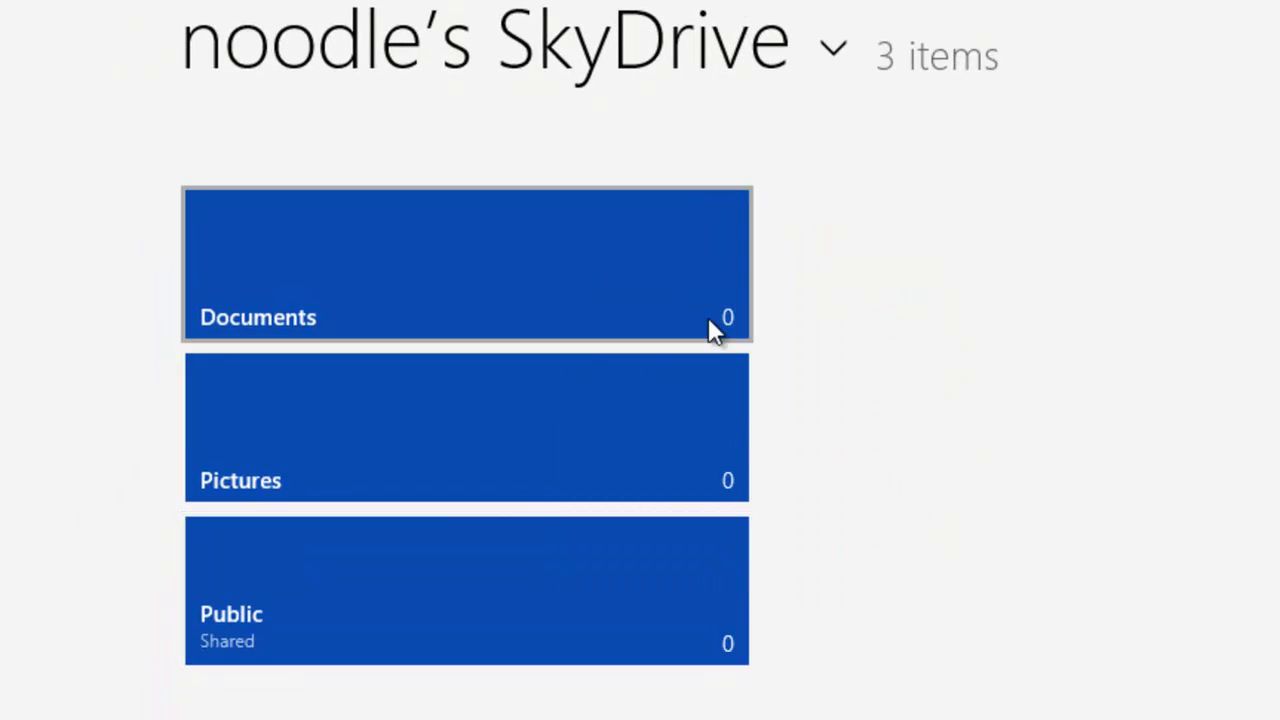
Examine the details of the Documents, Pictures and Public folders in SkyDrive.
{"action": "mouse_move", "coordinate": [709, 320]}
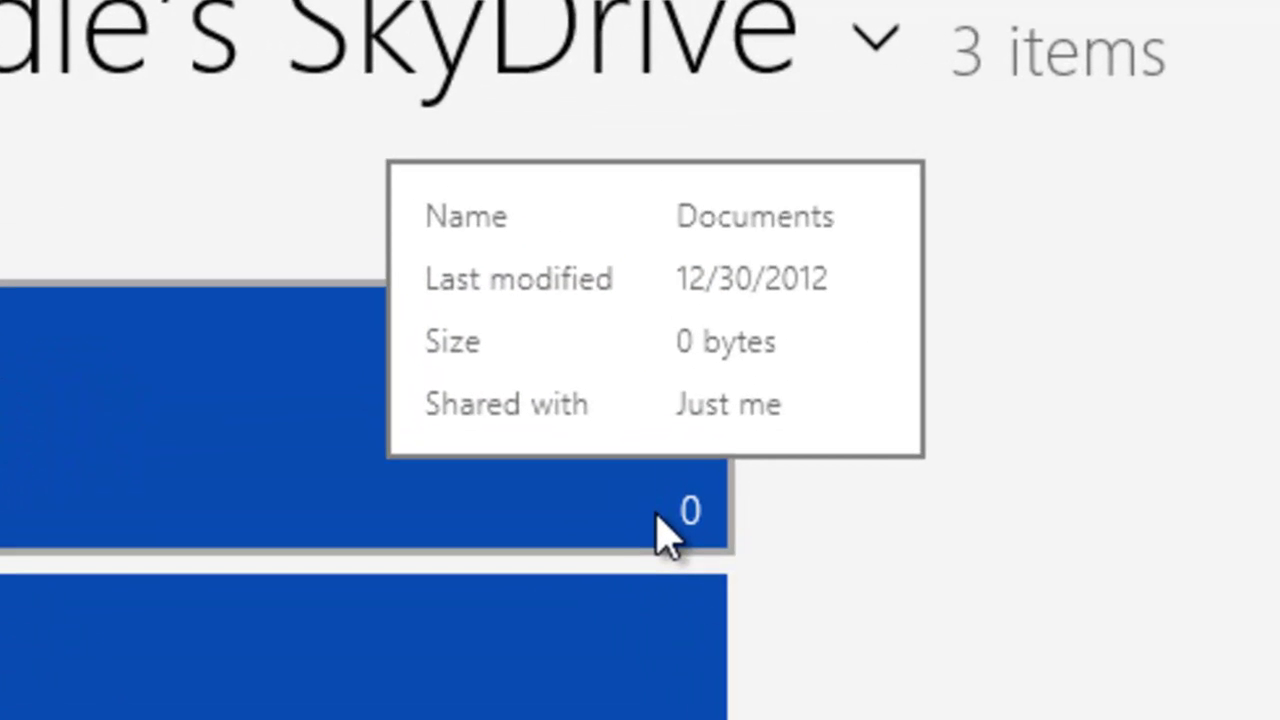
{"action": "mouse_move", "coordinate": [660, 455]}
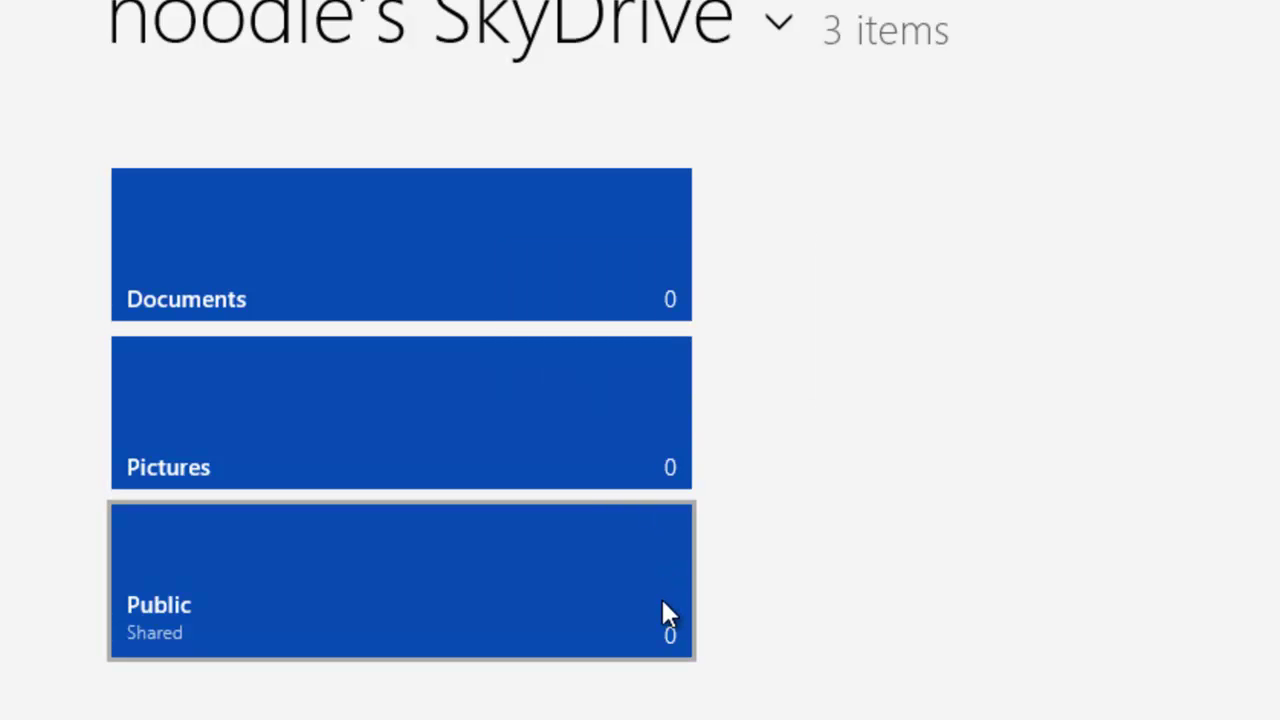
{"action": "mouse_move", "coordinate": [660, 605]}
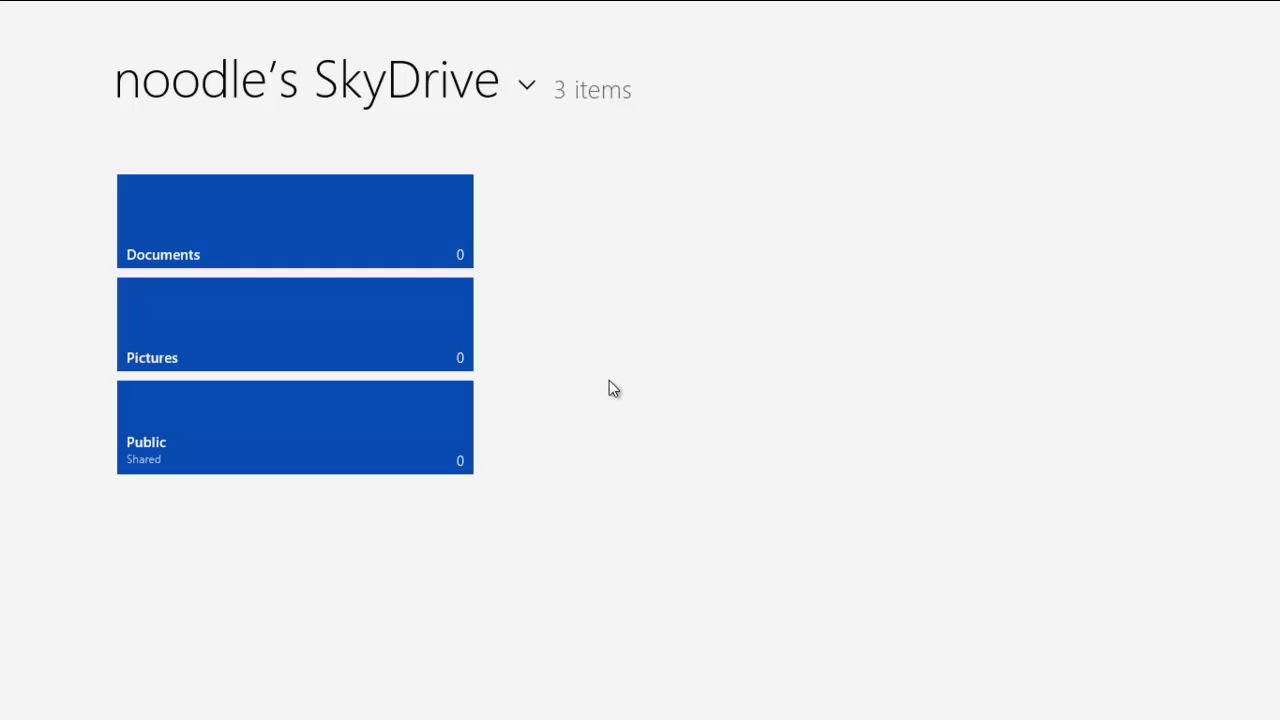
Switch to the desktop, look through the pictures and videos in its SkyDrive folder, and close the folder window.
{"action": "left_click", "coordinate": [50, 30]}
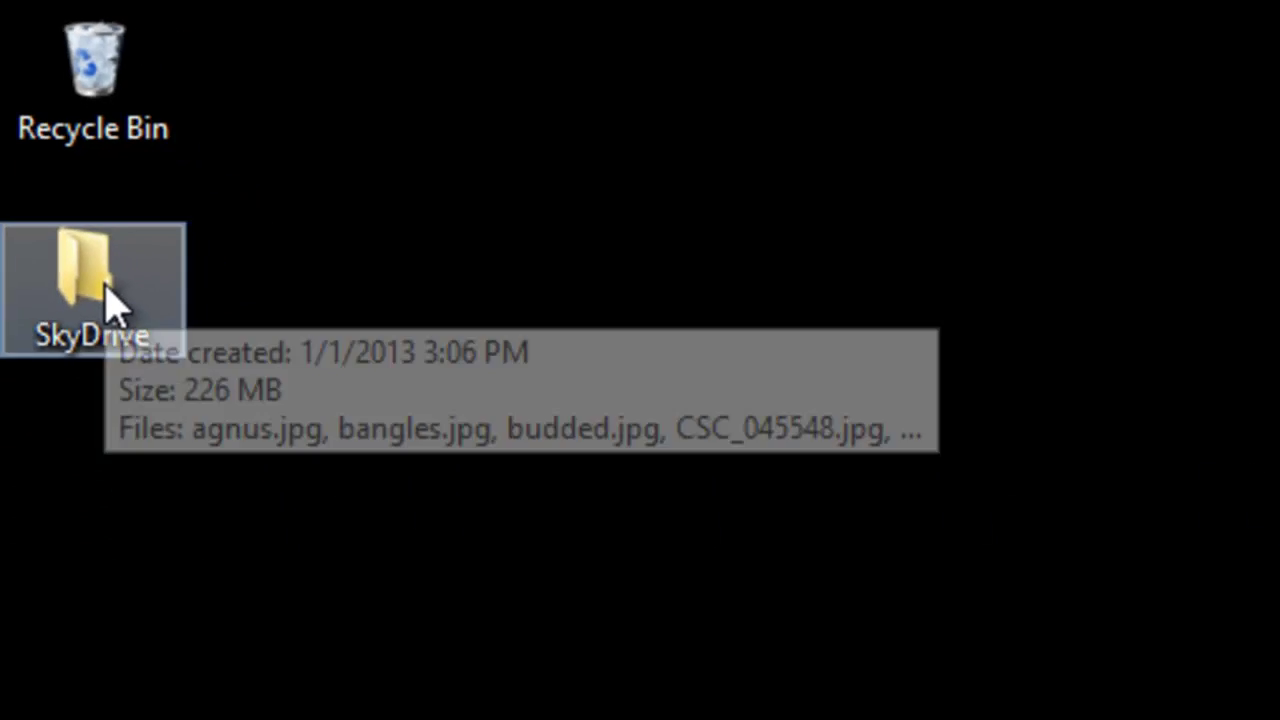
{"action": "left_click_drag", "start_coordinate": [172, 458], "coordinate": [57, 225]}
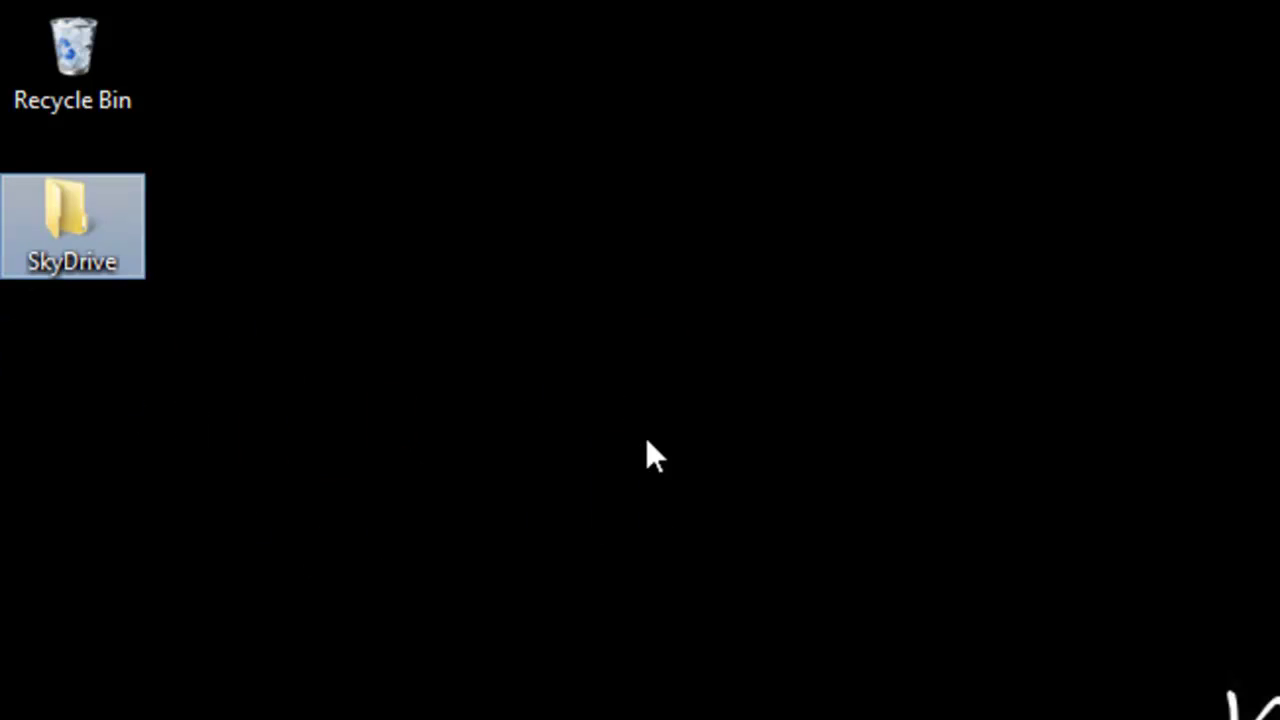
{"action": "double_click", "coordinate": [80, 230]}
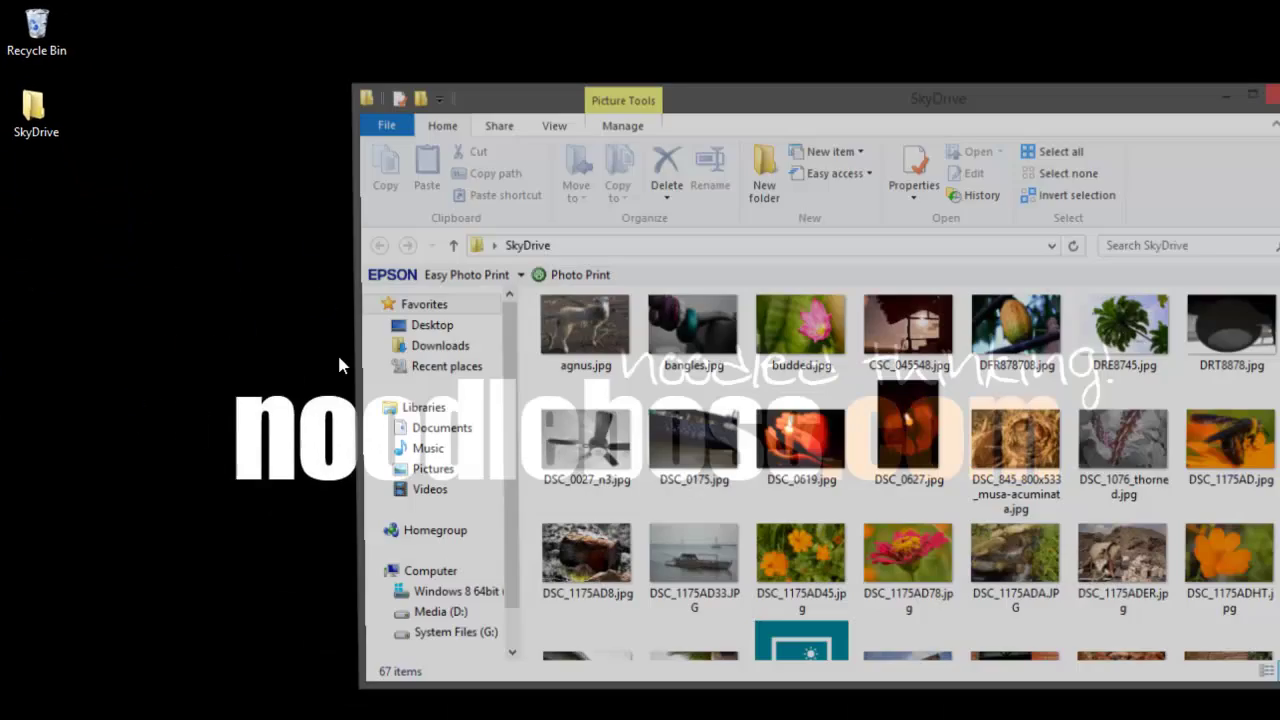
{"action": "scroll", "coordinate": [793, 372], "scroll_direction": "down", "scroll_amount": 5}
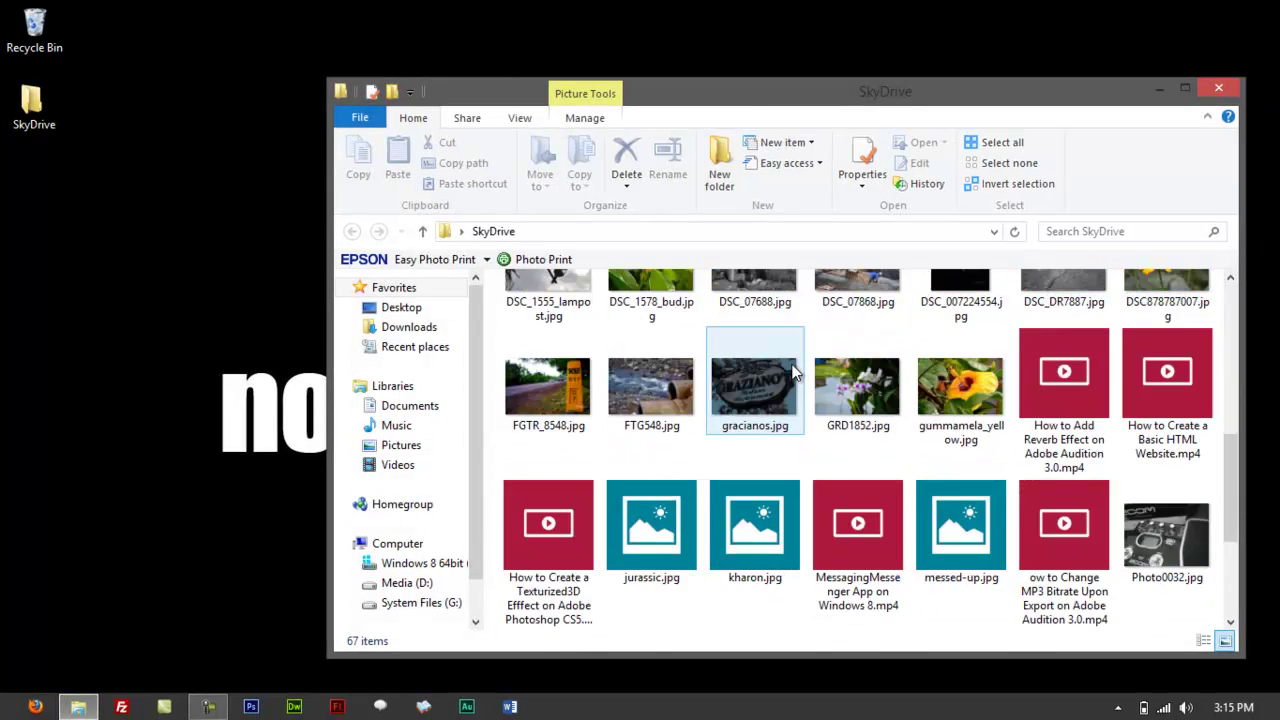
{"action": "scroll", "coordinate": [793, 372], "scroll_direction": "down", "scroll_amount": 3}
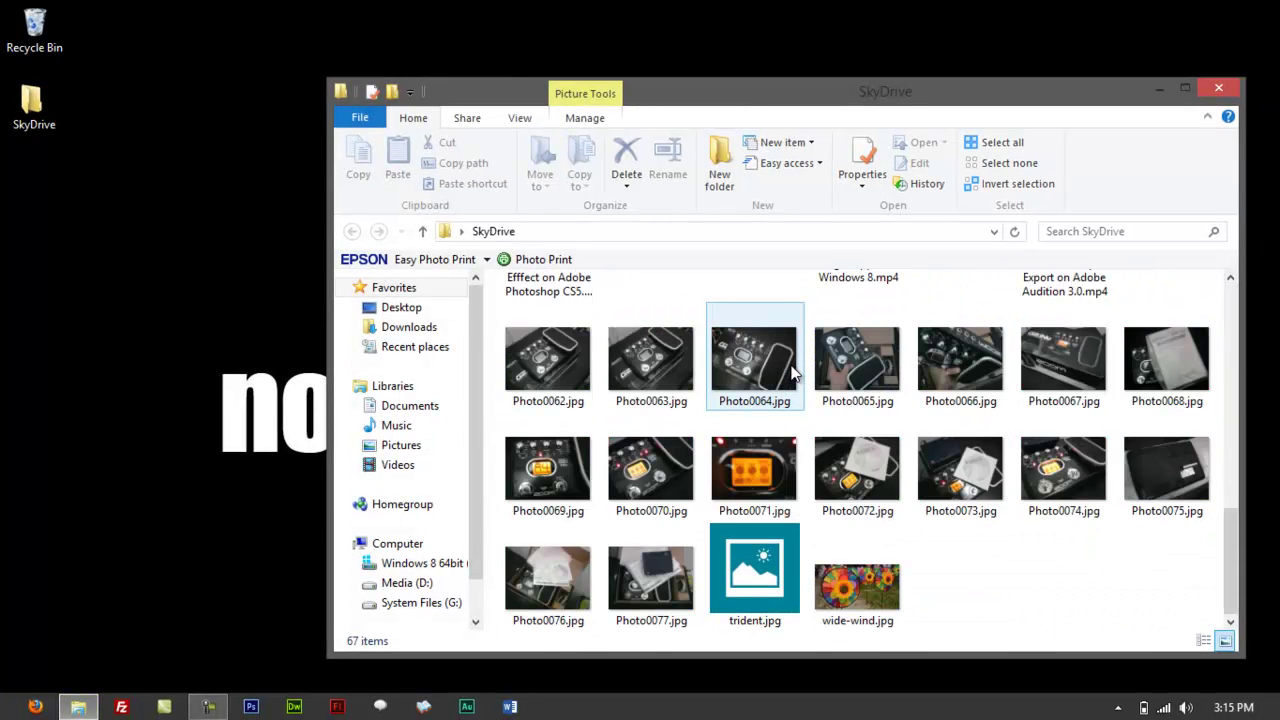
{"action": "scroll", "coordinate": [793, 372], "scroll_direction": "up", "scroll_amount": 4}
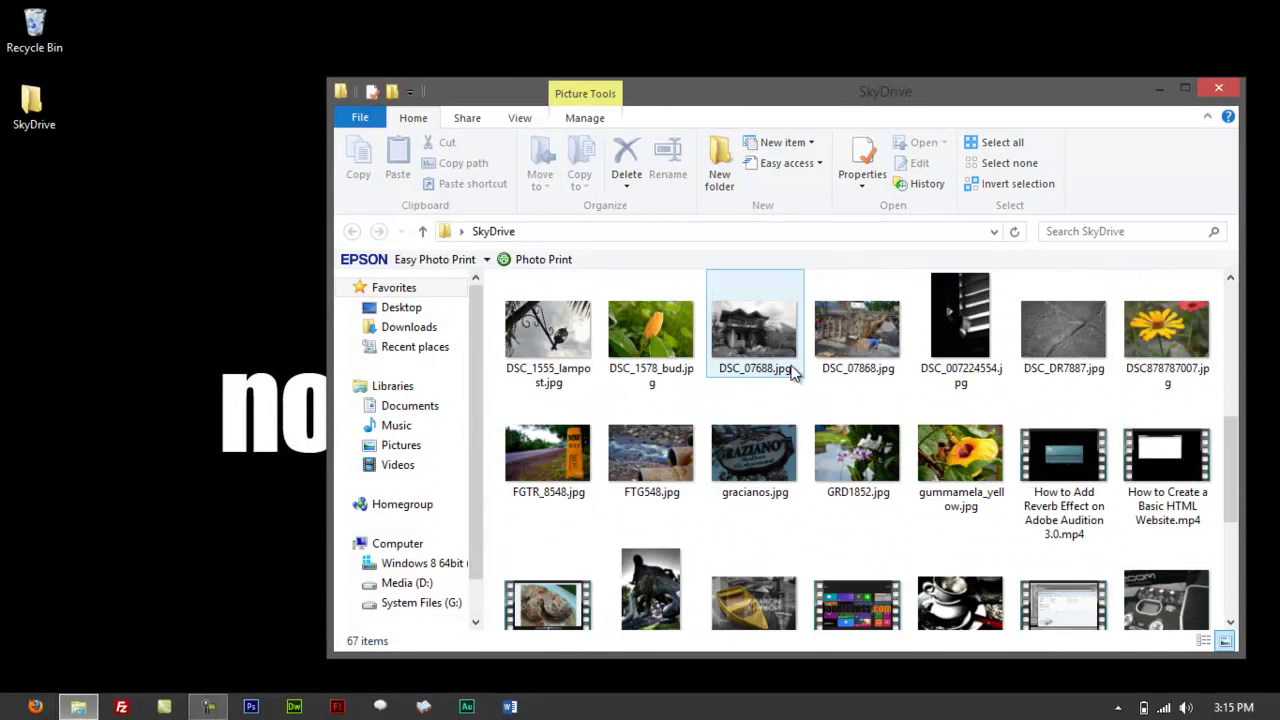
{"action": "left_click", "coordinate": [1170, 450]}
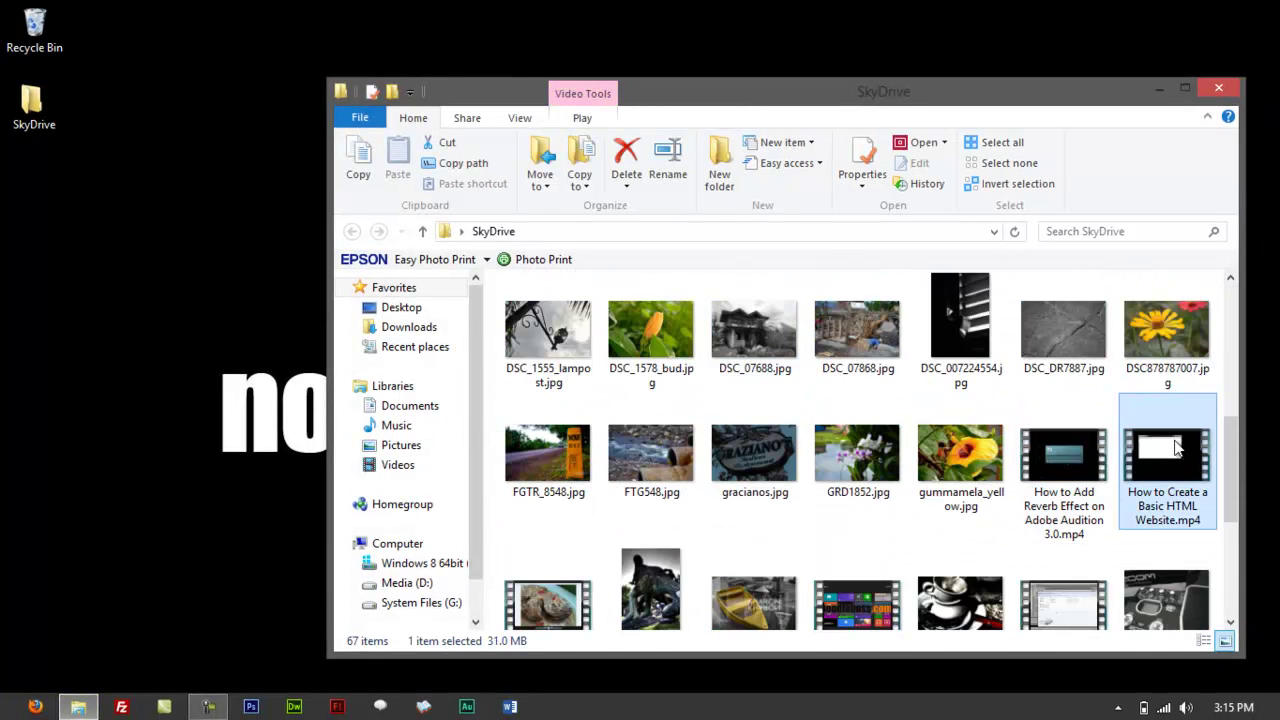
{"action": "left_click", "coordinate": [1219, 90]}
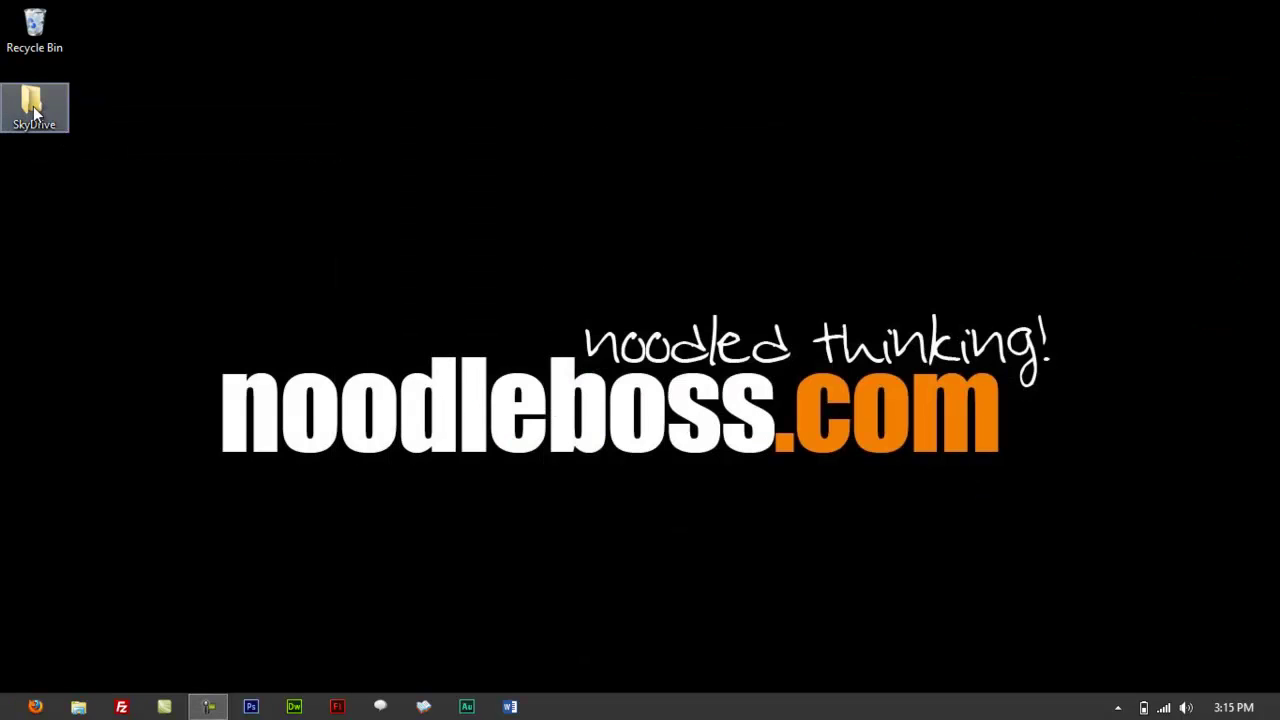
Rename the SkyDrive folder on the desktop to "anything".
{"action": "key", "text": "F2"}
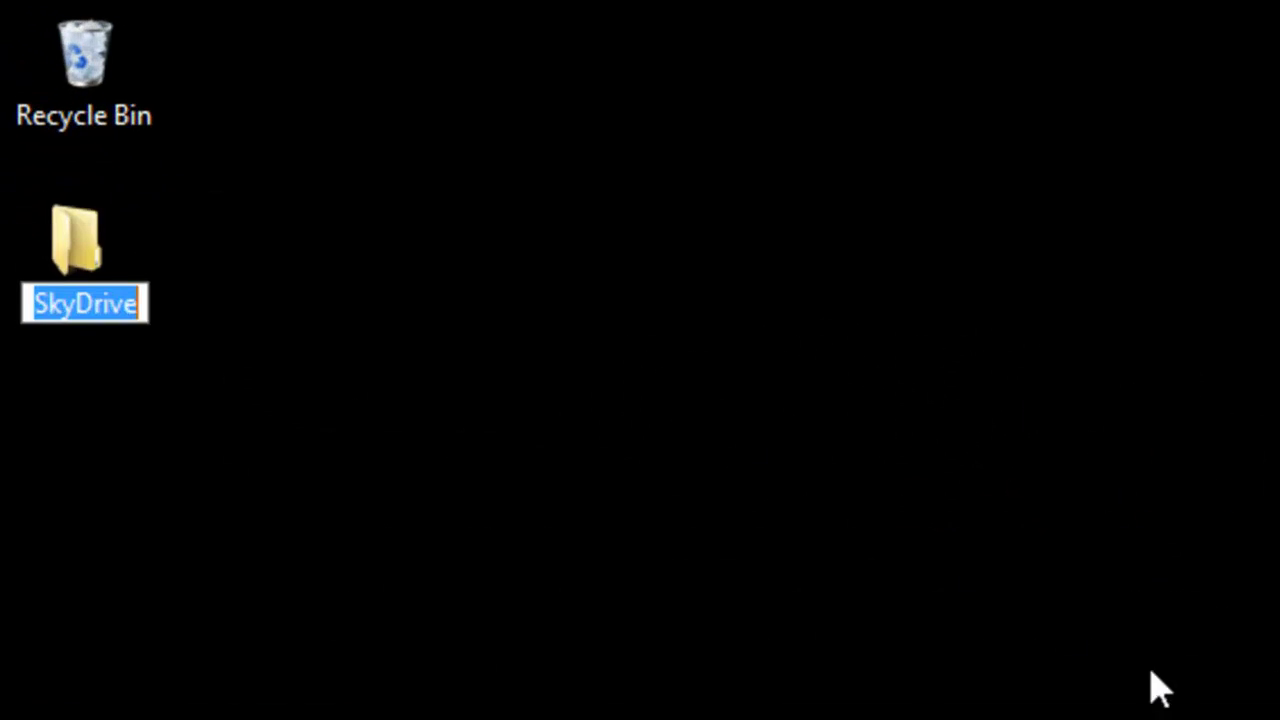
{"action": "type", "text": "anything"}
{"action": "key", "text": "Return"}
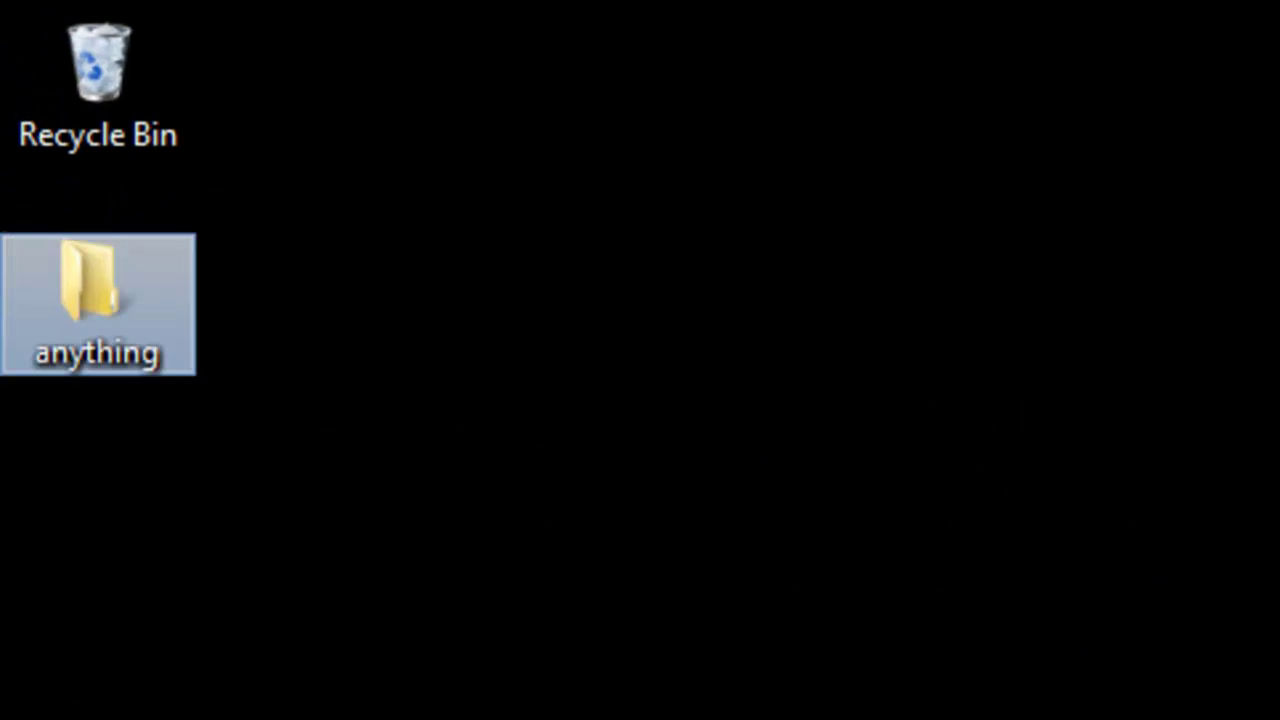
Rename the desktop folder "anything" to "SkyDrive" and deselect it.
{"action": "key", "text": "F2"}
{"action": "type", "text": "Sjye"}
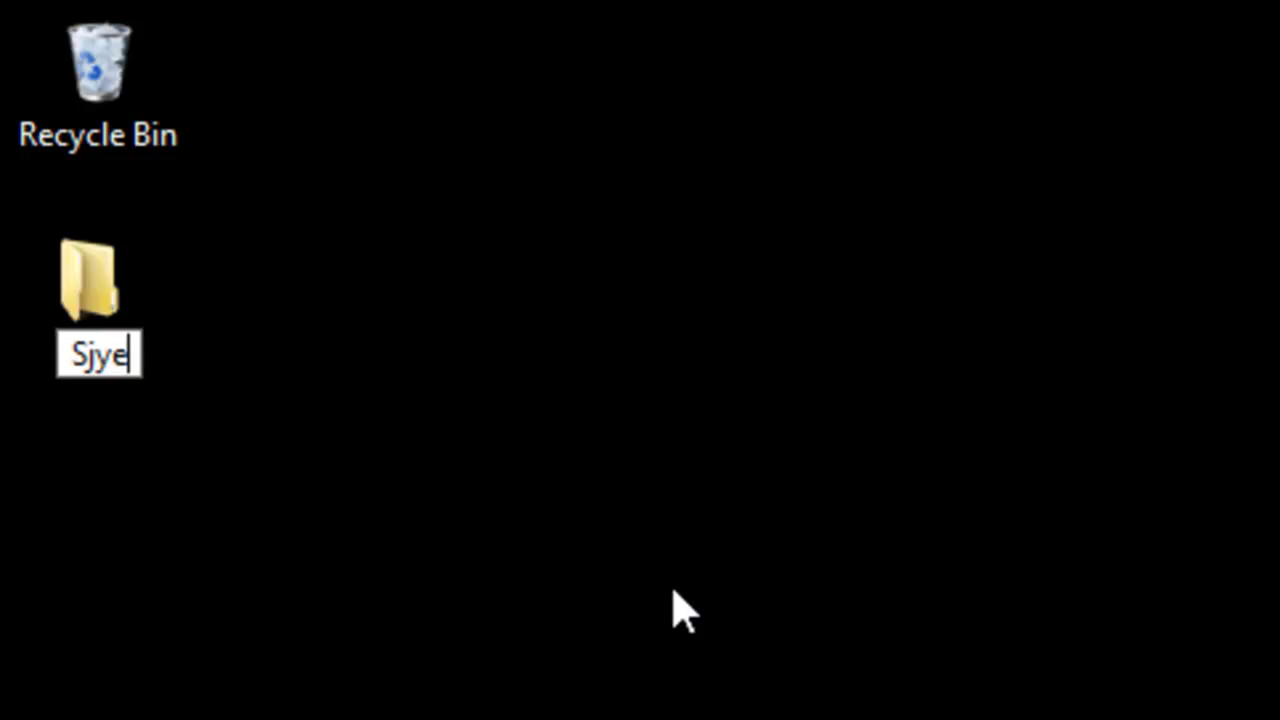
{"action": "key", "text": "BackSpace"}
{"action": "key", "text": "BackSpace"}
{"action": "key", "text": "BackSpace"}
{"action": "type", "text": "ky"}
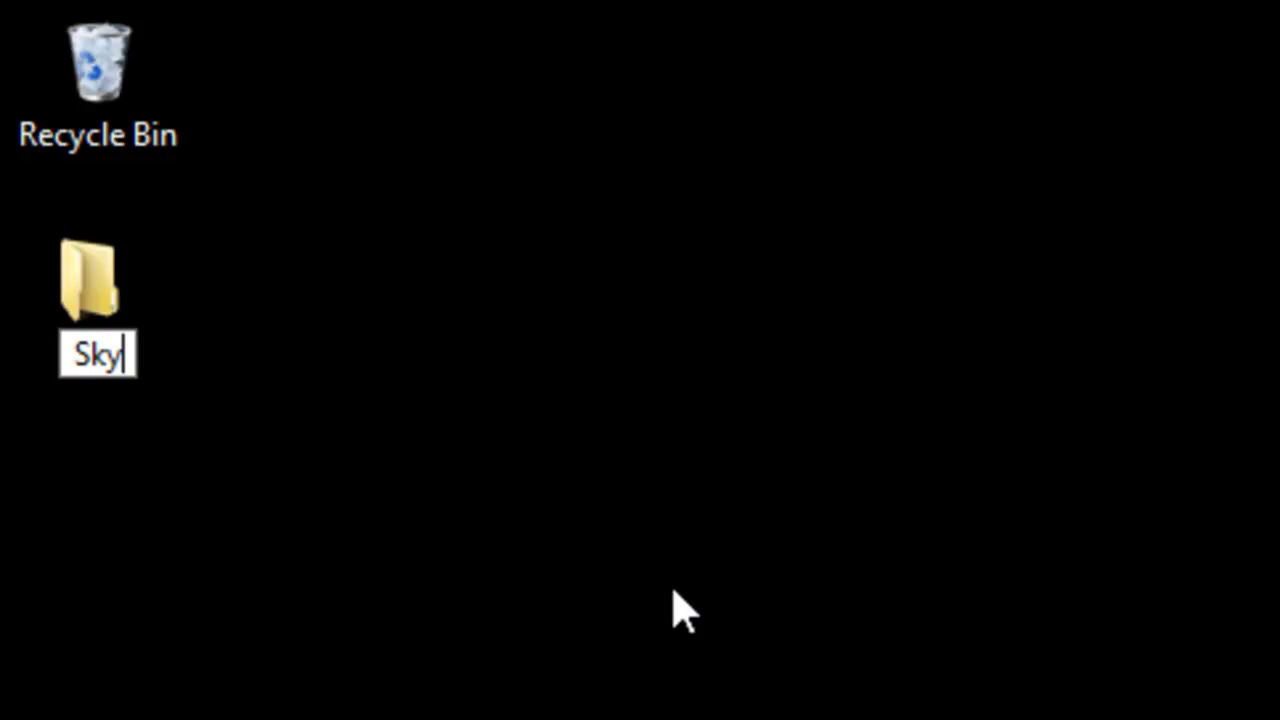
{"action": "type", "text": "Drive"}
{"action": "key", "text": "Return"}
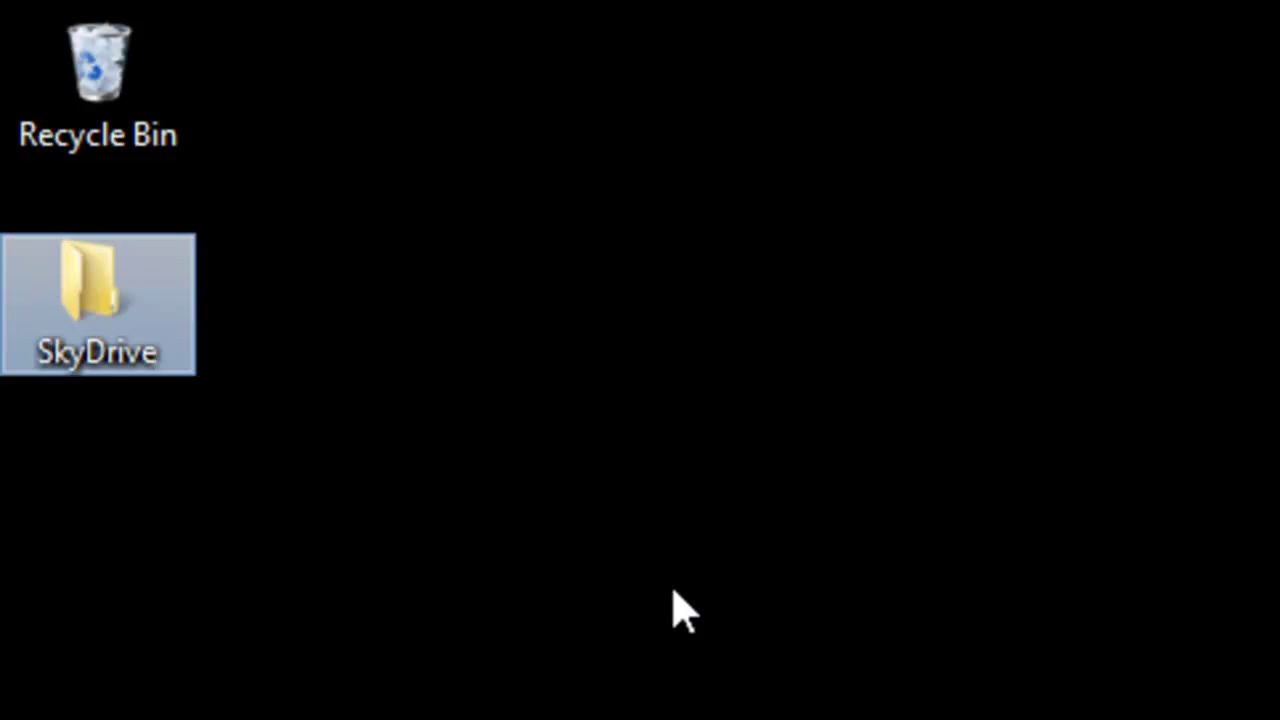
{"action": "left_click", "coordinate": [673, 592]}
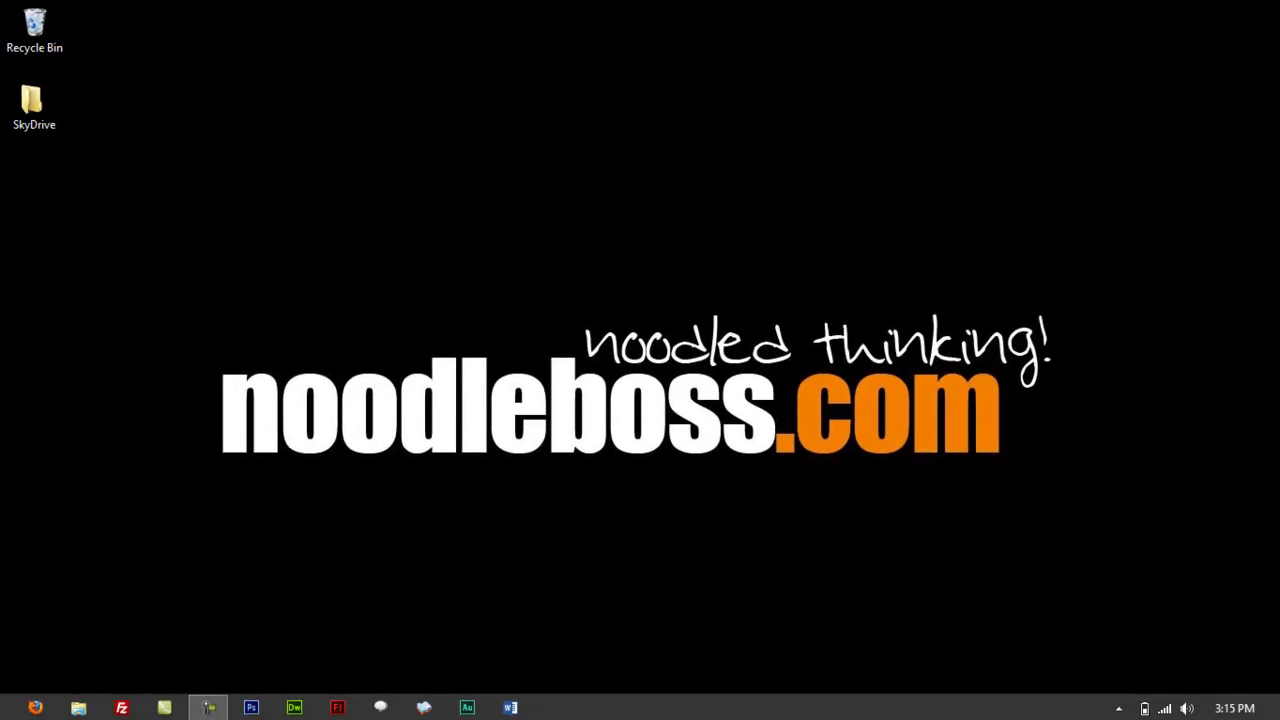
Switch from the desktop to the SkyDrive app and open its Pictures folder.
{"action": "left_click", "coordinate": [5, 715]}
{"action": "left_click", "coordinate": [890, 470]}
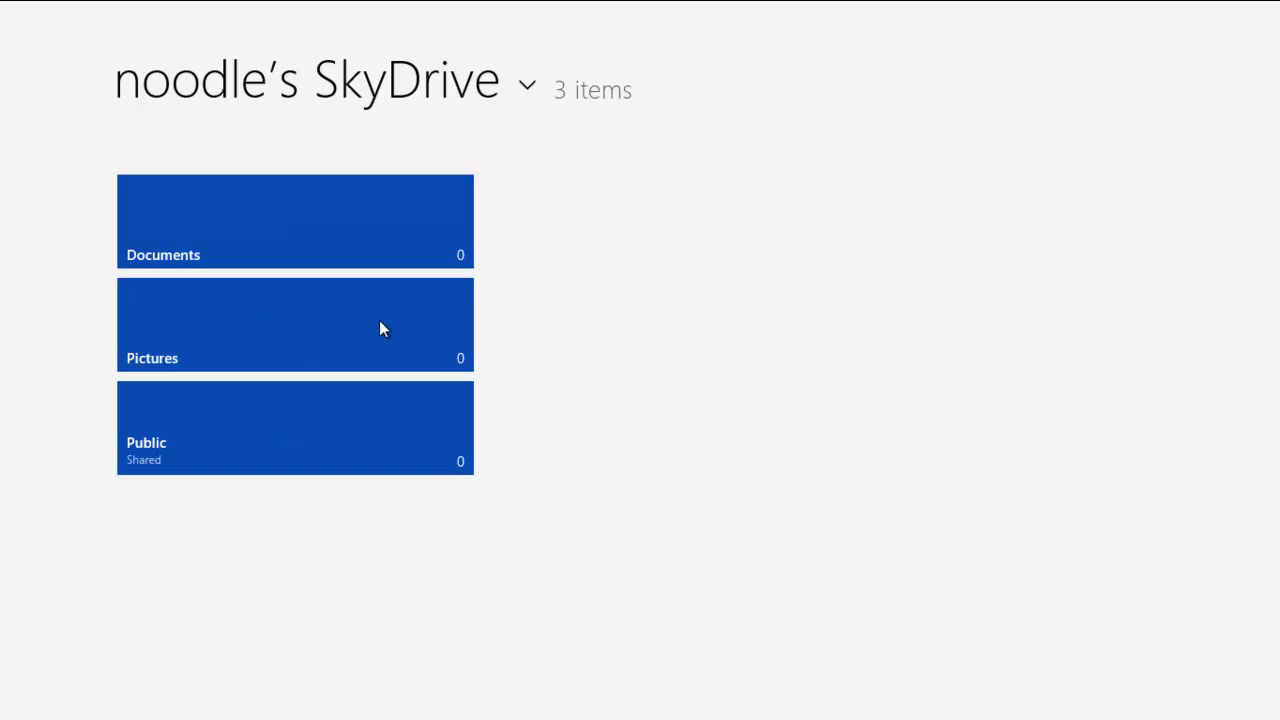
{"action": "left_click", "coordinate": [324, 297]}
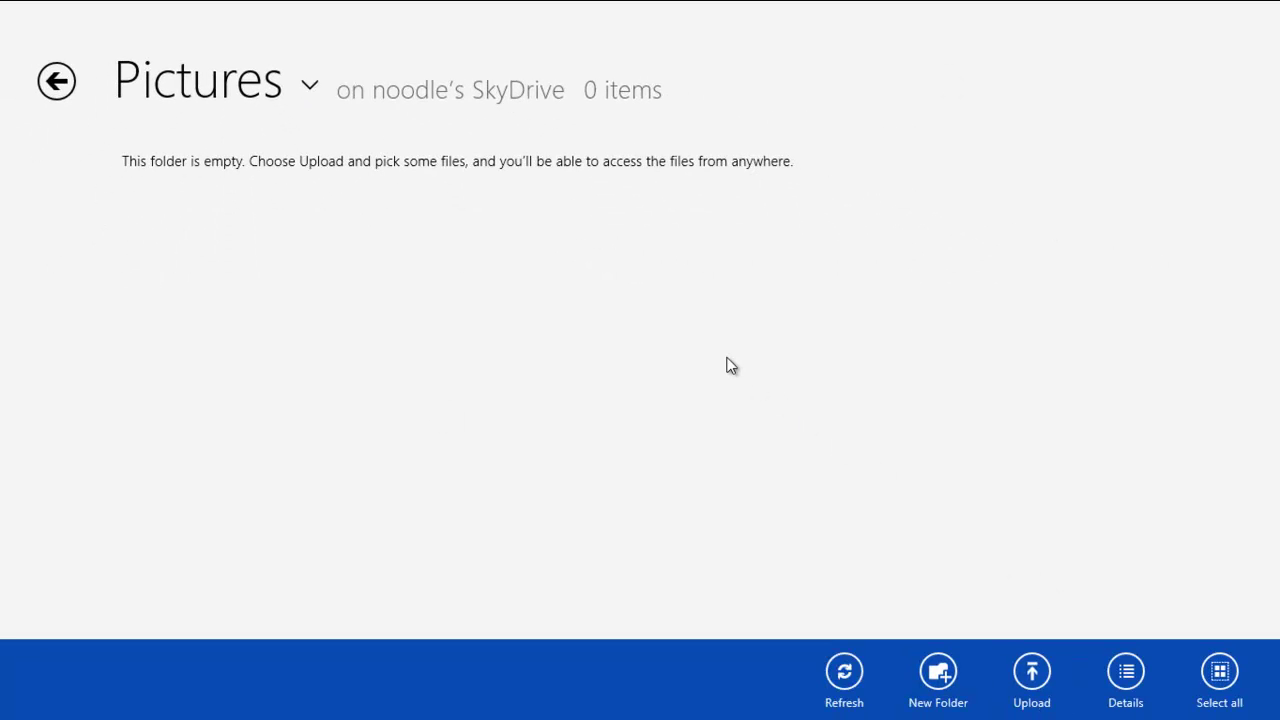
{"action": "left_click", "coordinate": [727, 365]}
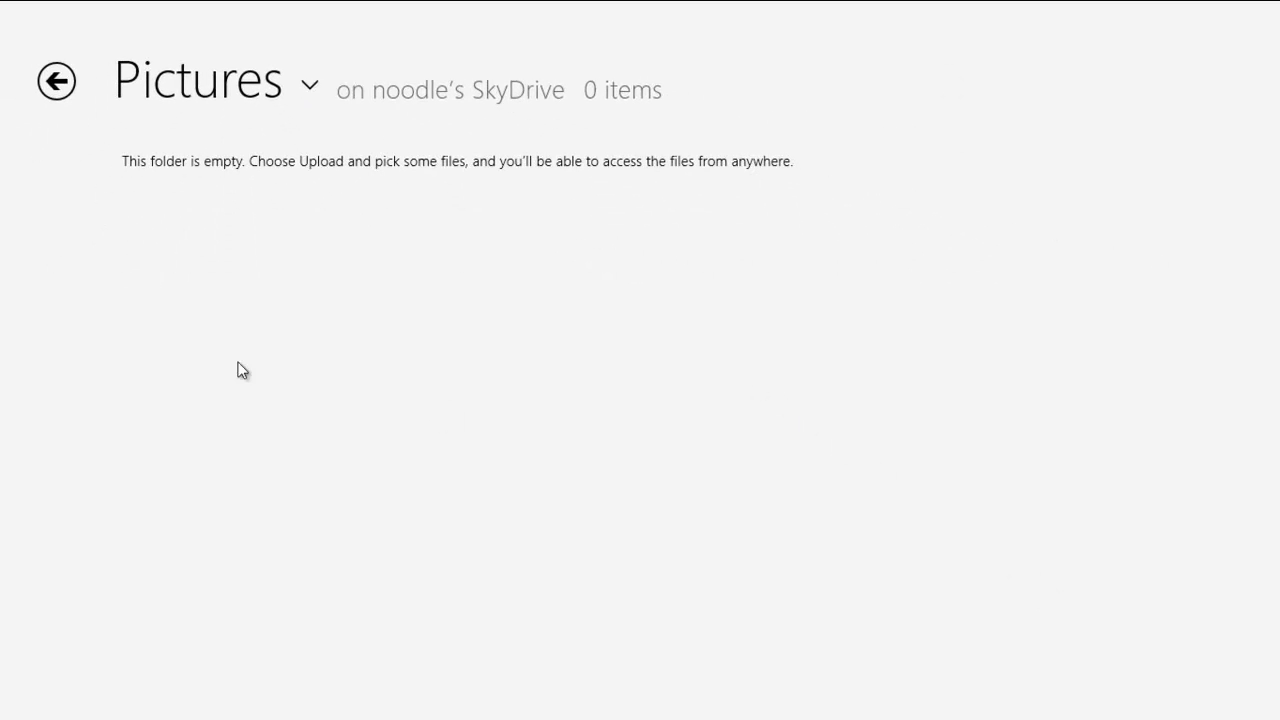
Start an upload into the Pictures folder and browse up from Libraries to look for the desktop's SkyDrive folder.
{"action": "right_click", "coordinate": [788, 143]}
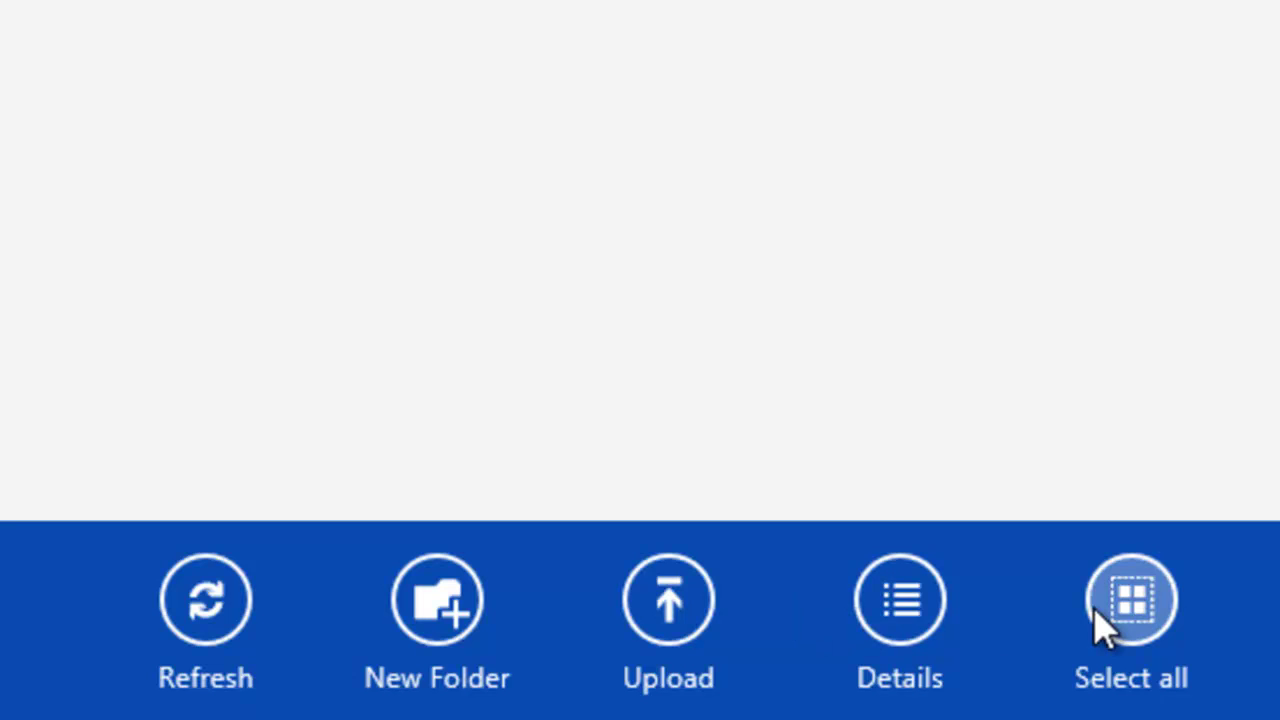
{"action": "left_click", "coordinate": [668, 625]}
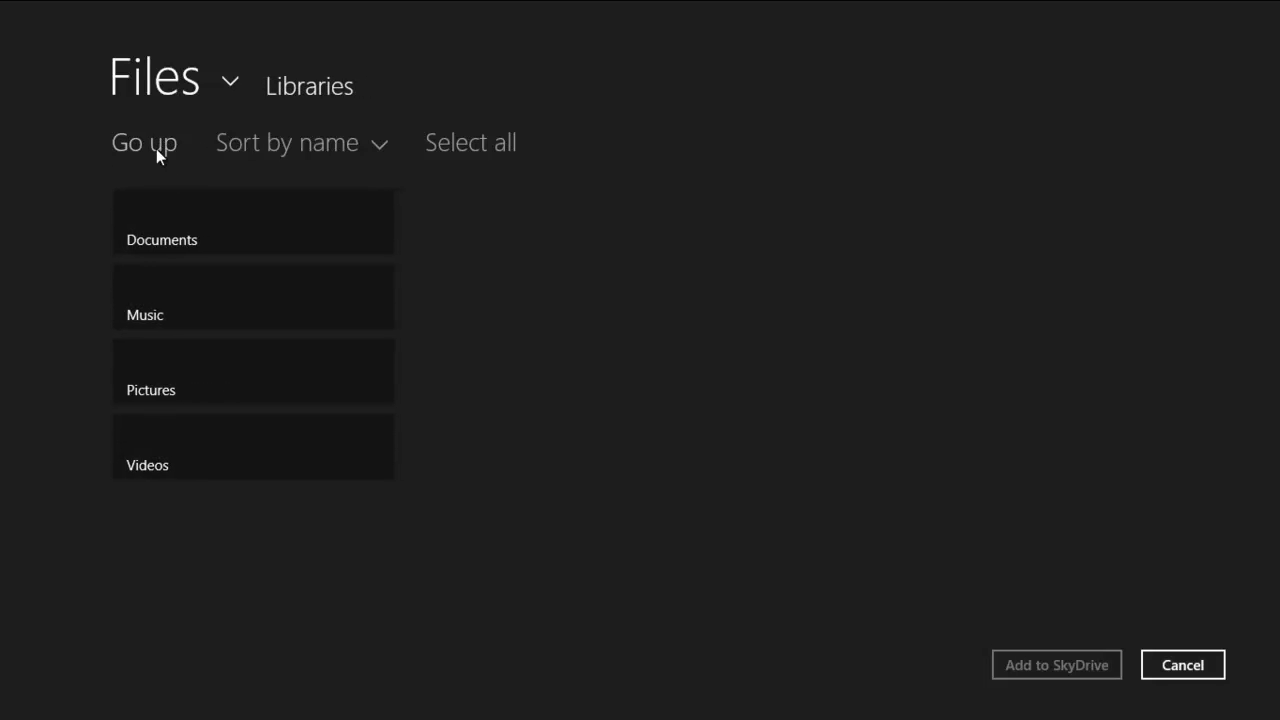
{"action": "left_click", "coordinate": [156, 148]}
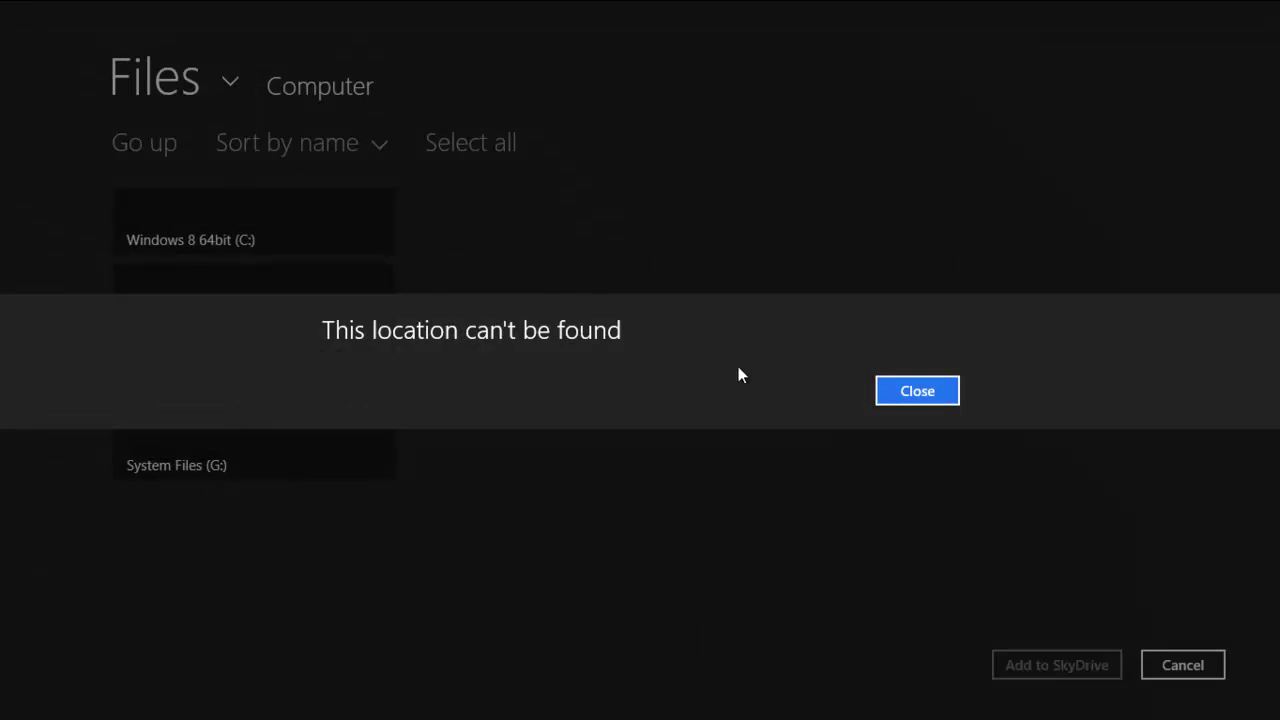
{"action": "left_click", "coordinate": [906, 391]}
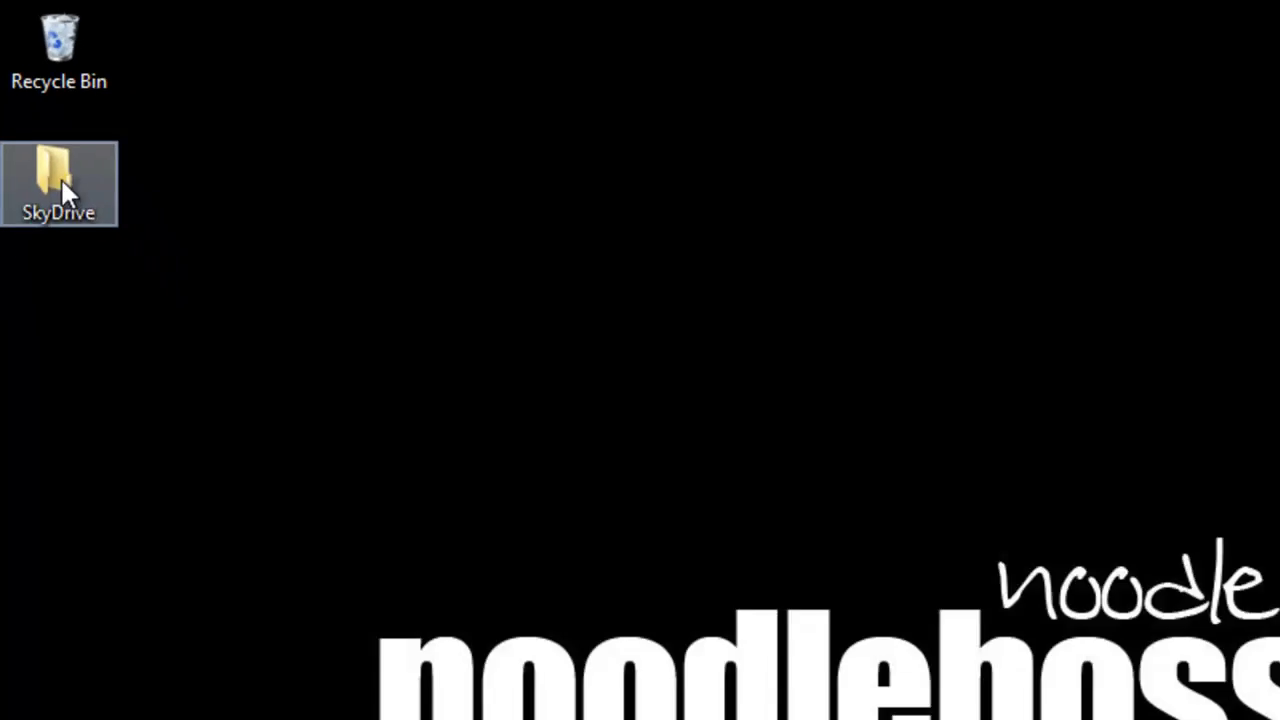
Switch to the desktop and rename its SkyDrive folder to "DriveSky".
{"action": "left_click", "coordinate": [15, 700]}
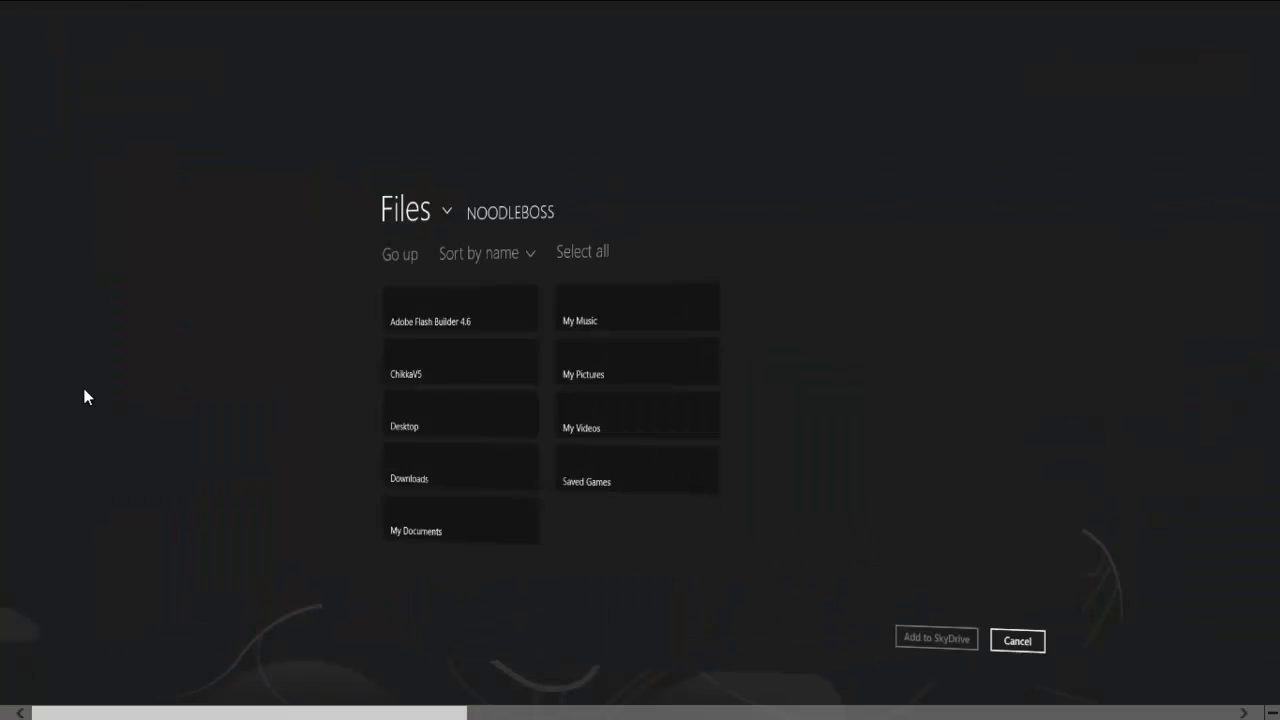
{"action": "left_click", "coordinate": [209, 443]}
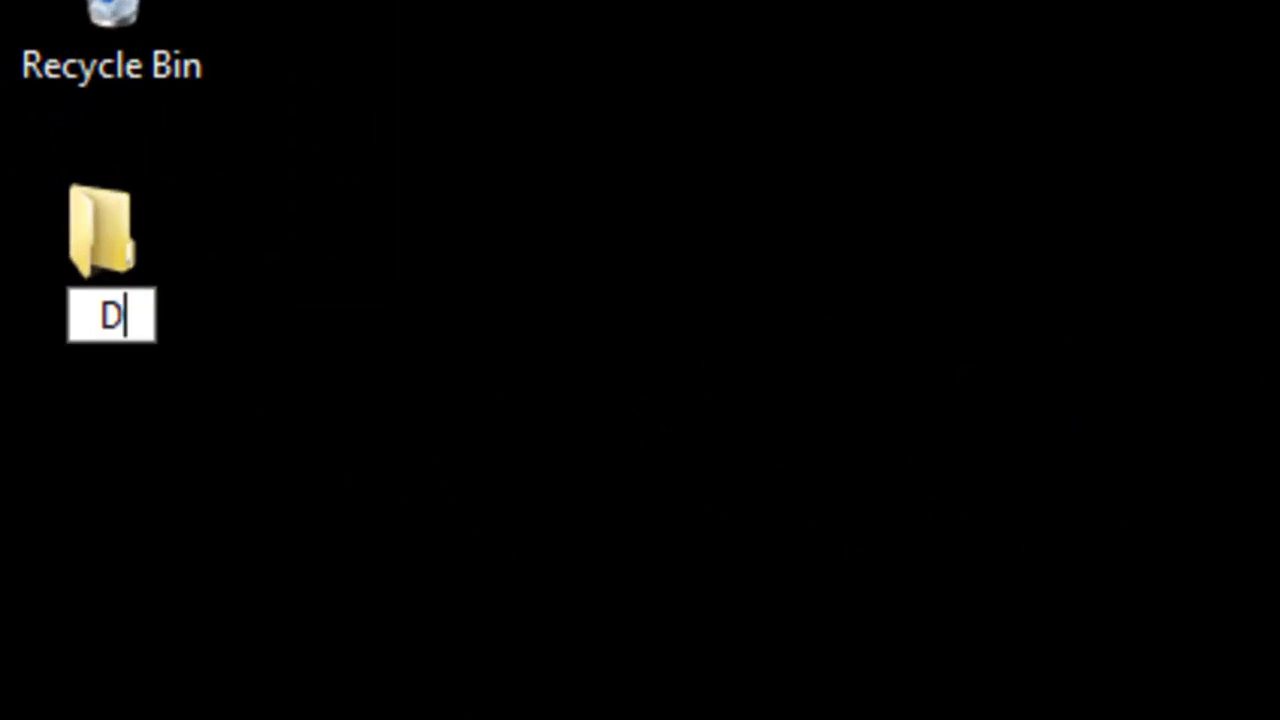
{"action": "type", "text": "kye"}
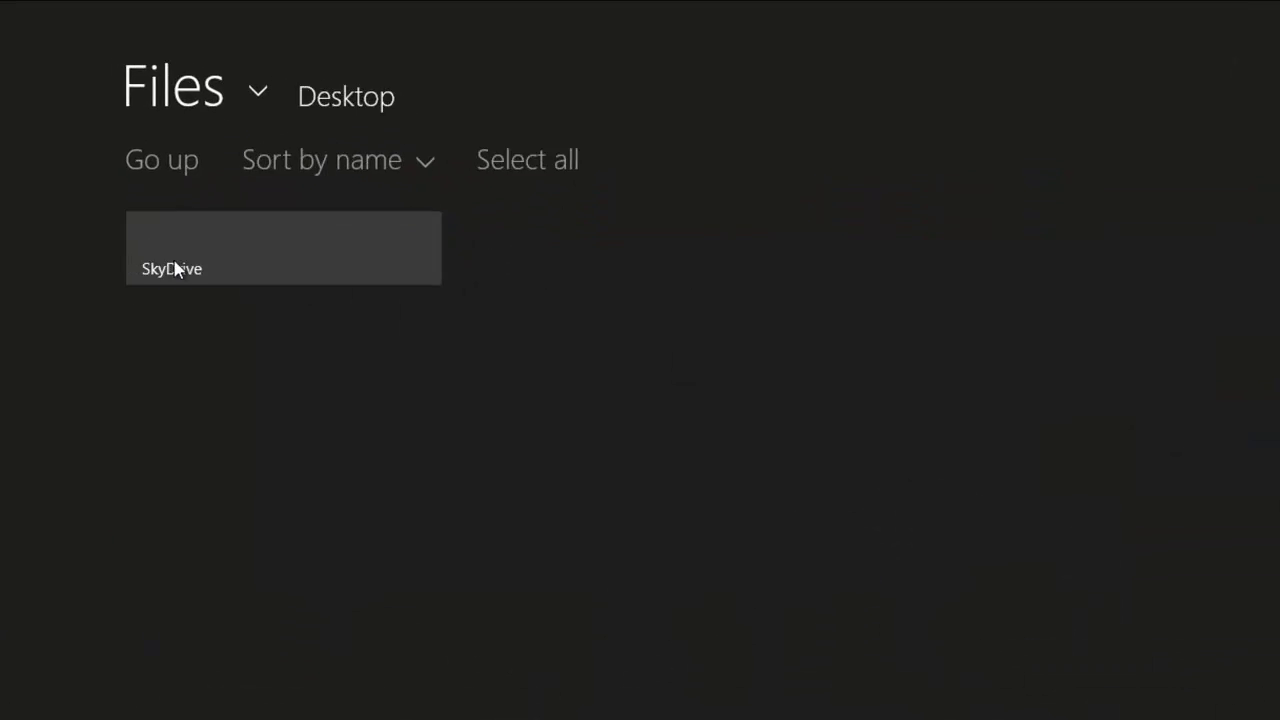
Return to the Desktop location in the upload file picker and open the DriveSky folder.
{"action": "left_click", "coordinate": [371, 421]}
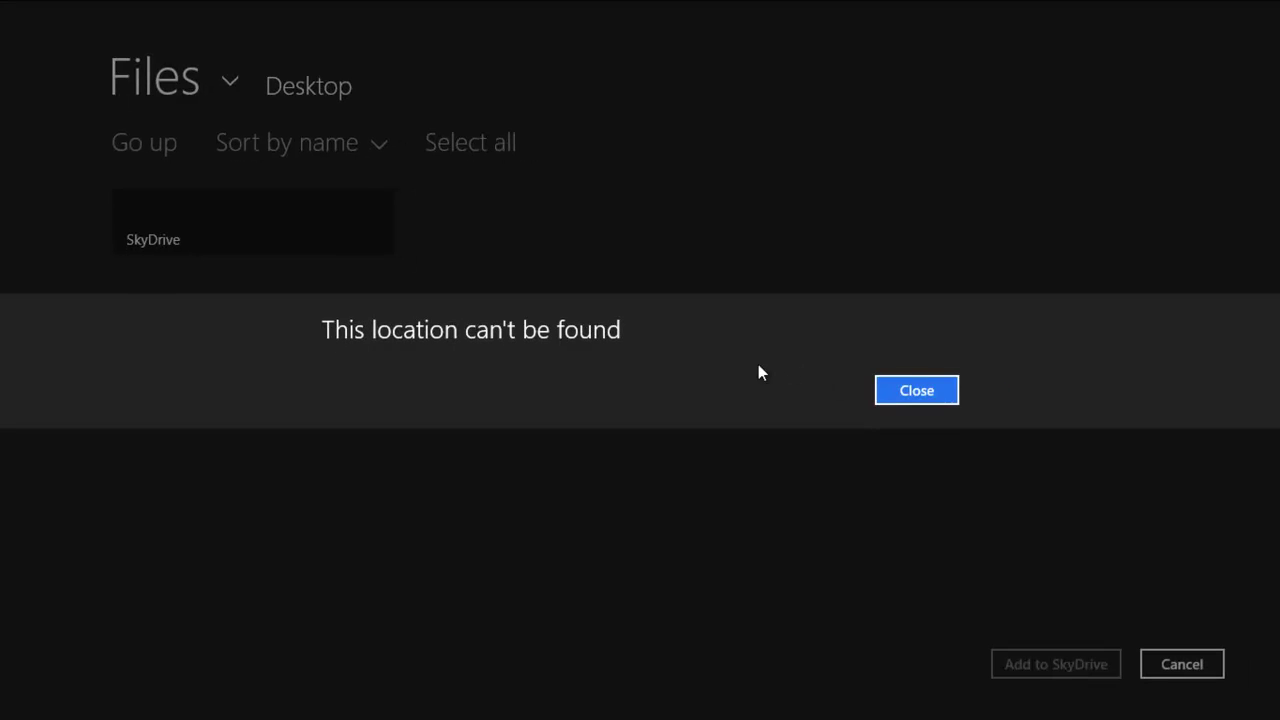
{"action": "left_click", "coordinate": [917, 390]}
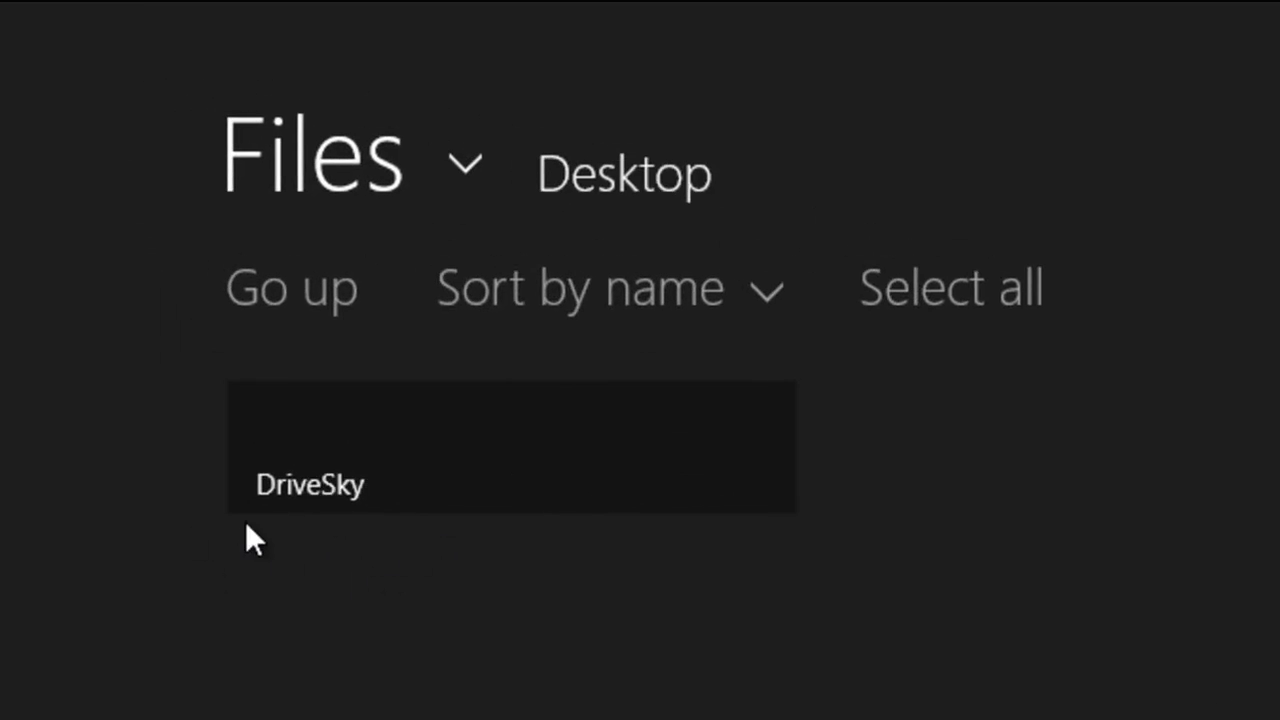
{"action": "left_click", "coordinate": [362, 492]}
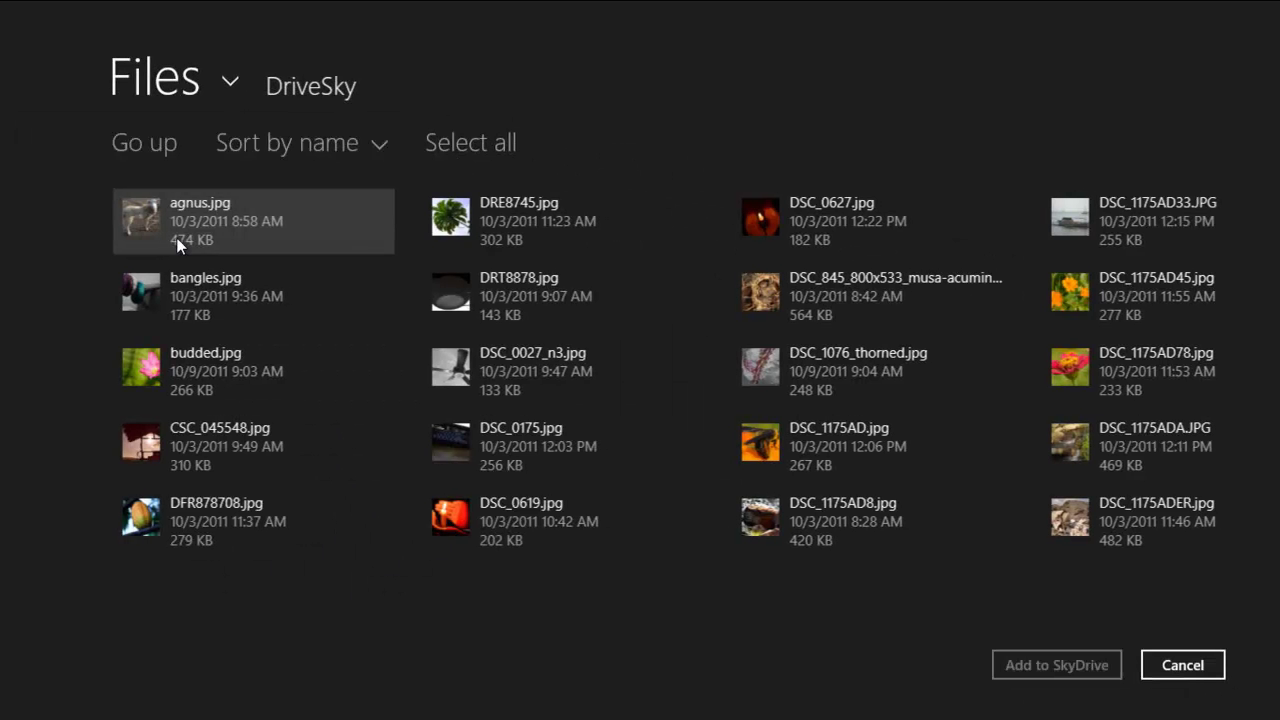
Preview the details of several pictures in DriveSky and select DSC_0027_n3.jpg for upload.
{"action": "left_click_drag", "start_coordinate": [288, 603], "coordinate": [168, 568]}
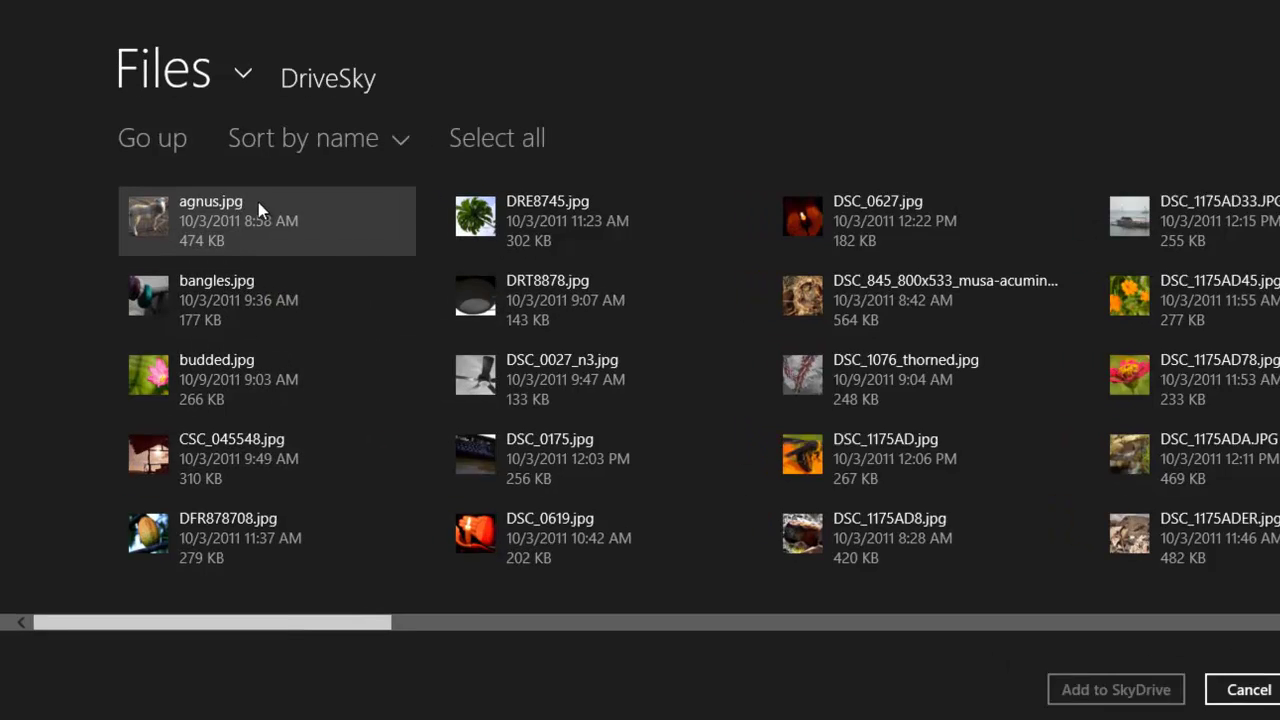
{"action": "mouse_move", "coordinate": [258, 202]}
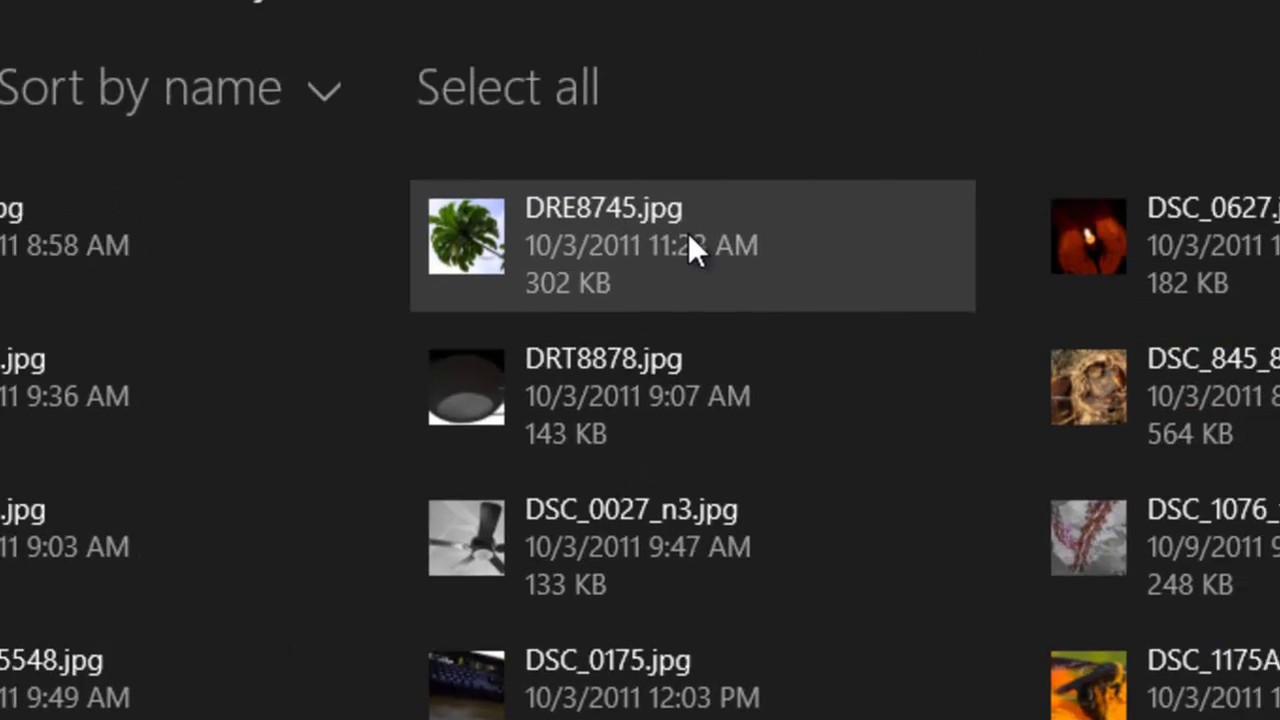
{"action": "mouse_move", "coordinate": [1125, 203]}
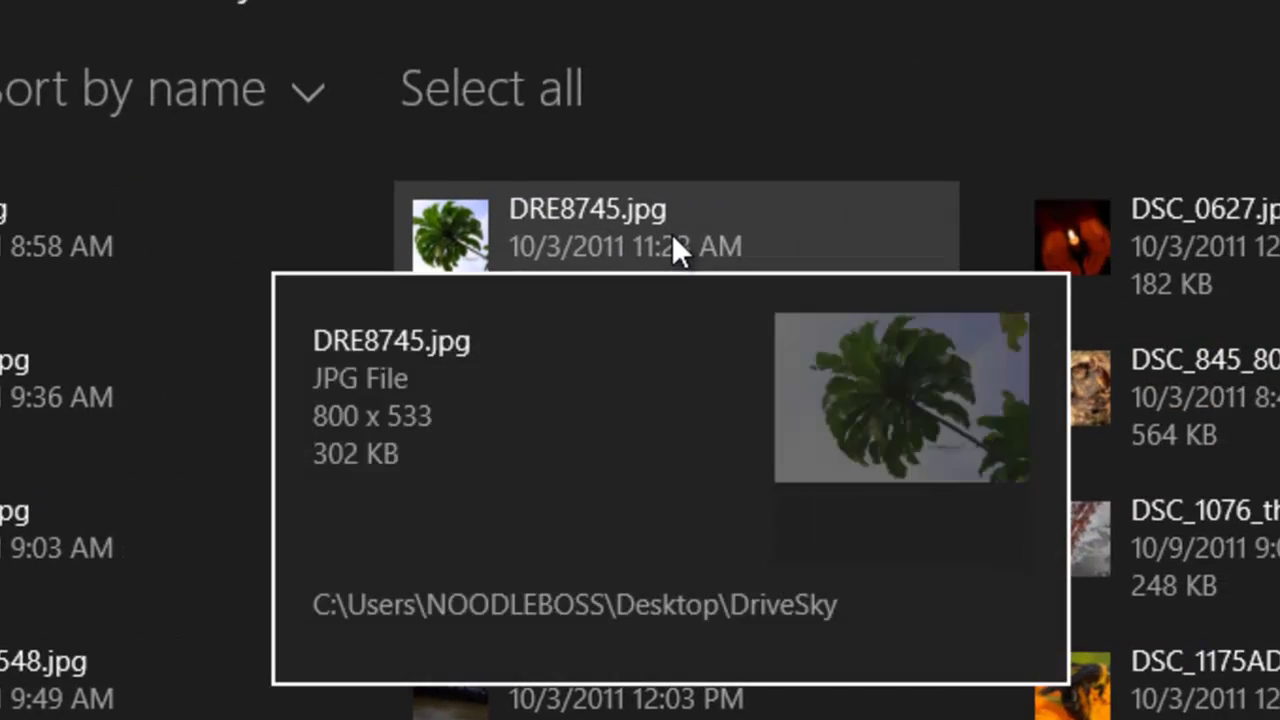
{"action": "mouse_move", "coordinate": [1217, 225]}
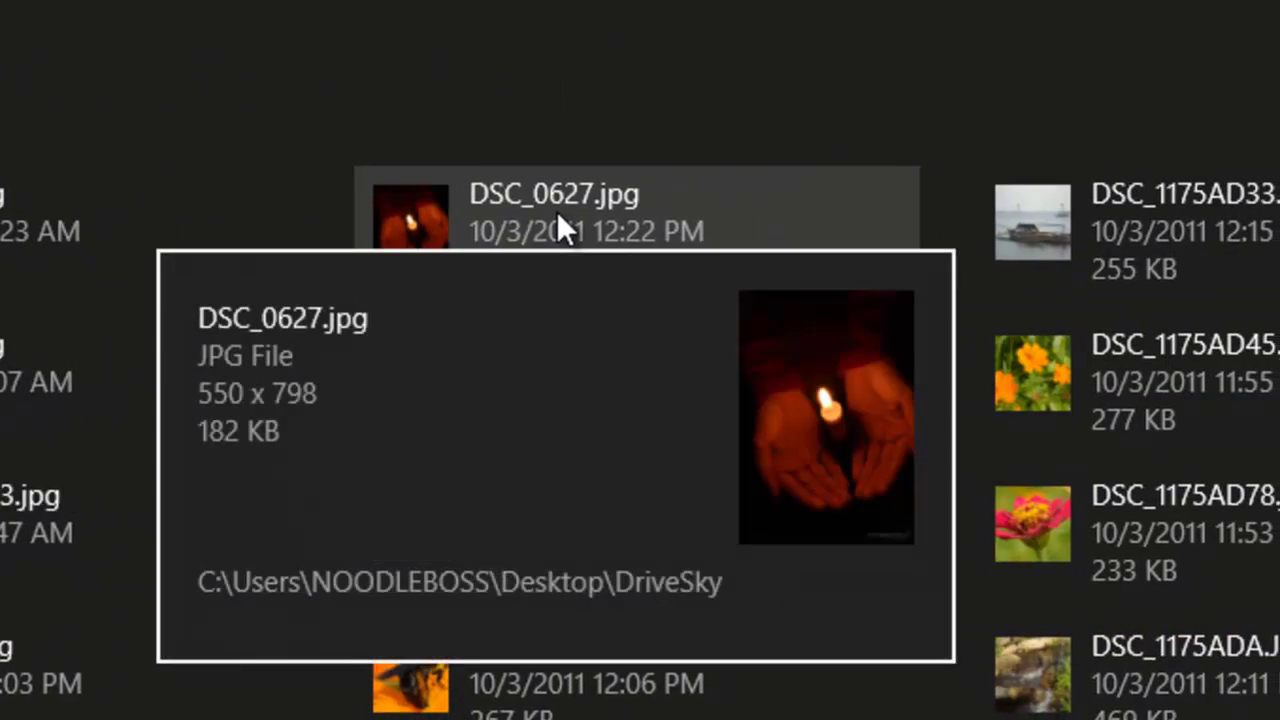
{"action": "mouse_move", "coordinate": [499, 352]}
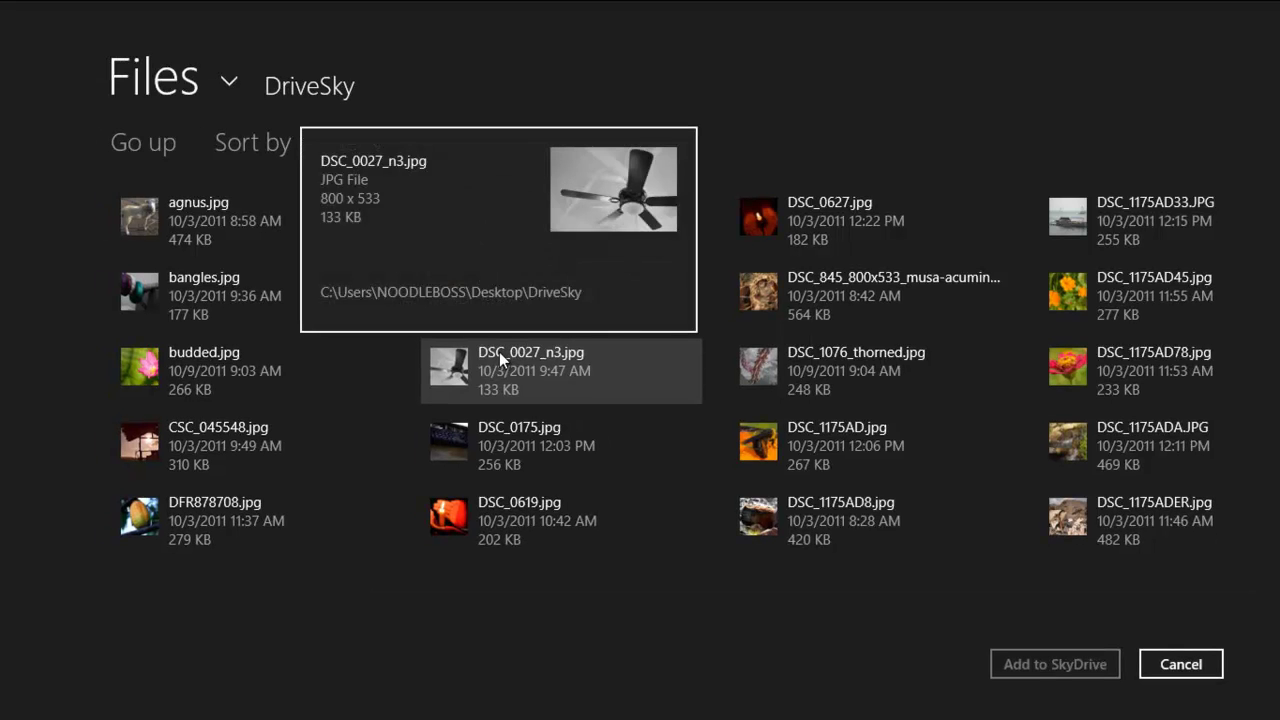
{"action": "left_click", "coordinate": [499, 352]}
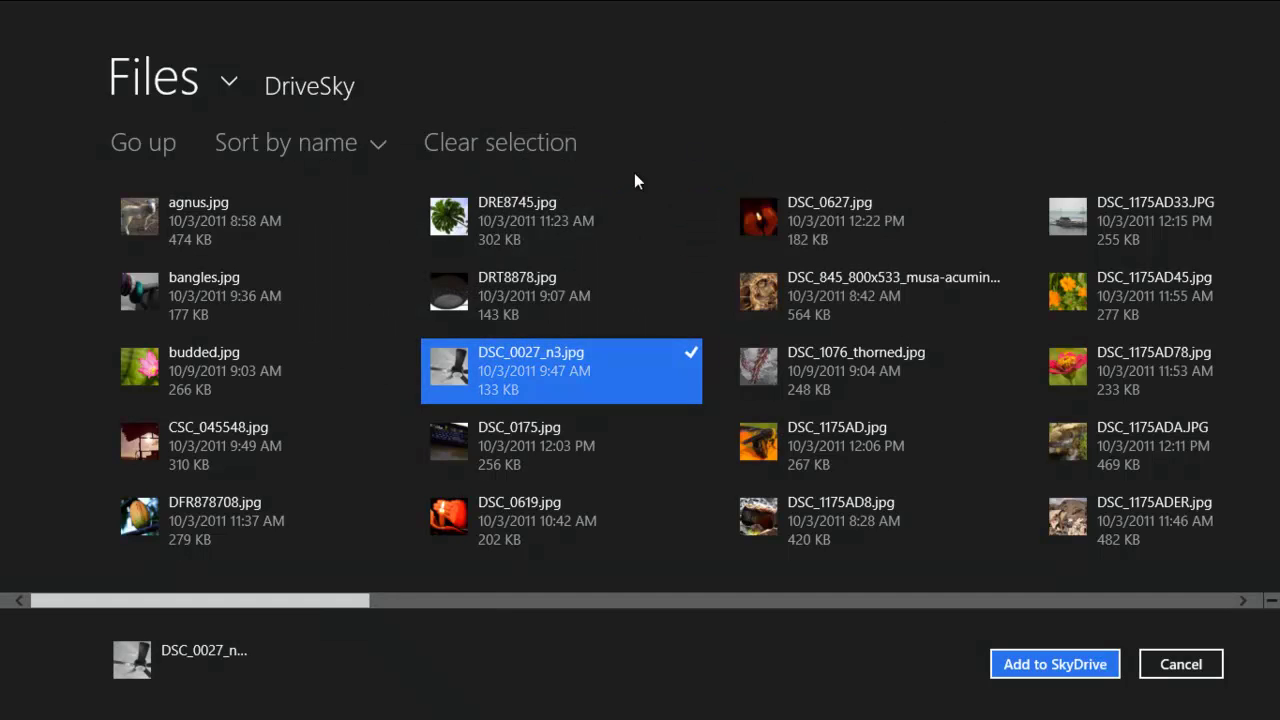
Add DSC_1536_husk.jpg to the upload selection and preview the details of the Adobe Audition reverb video.
{"action": "scroll", "coordinate": [734, 350], "scroll_direction": "down", "scroll_amount": 5}
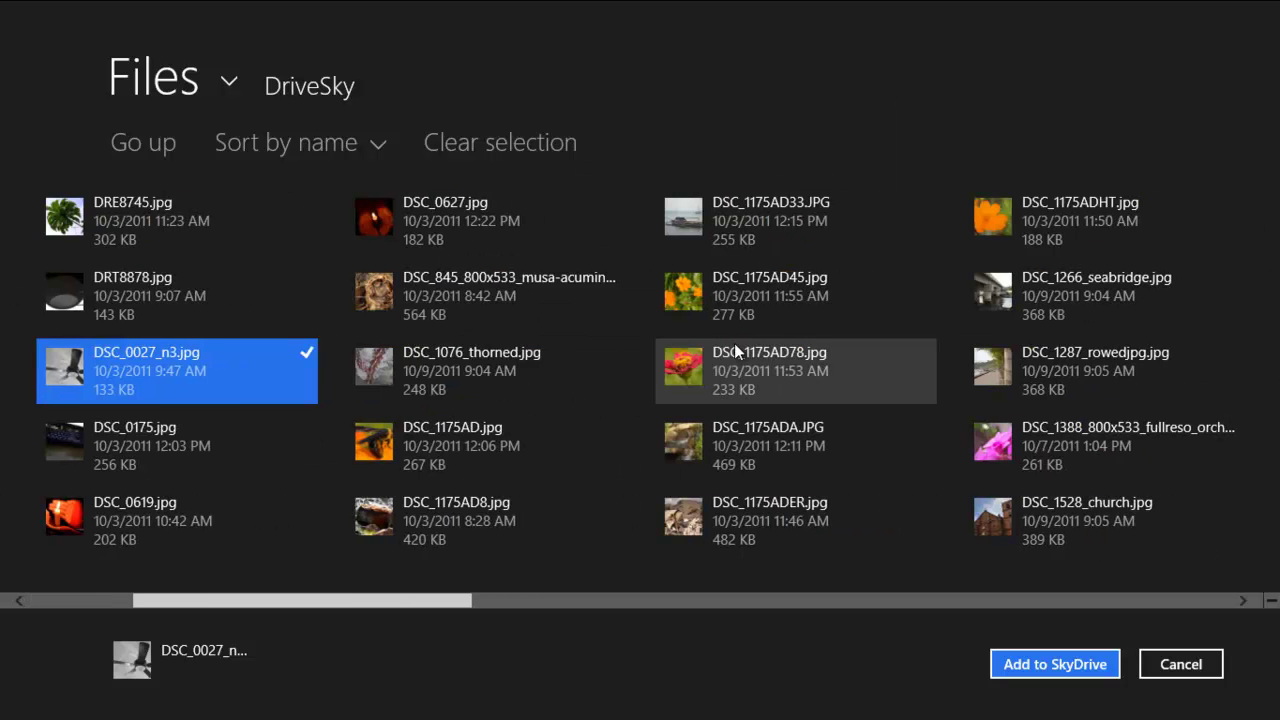
{"action": "left_click", "coordinate": [1147, 267]}
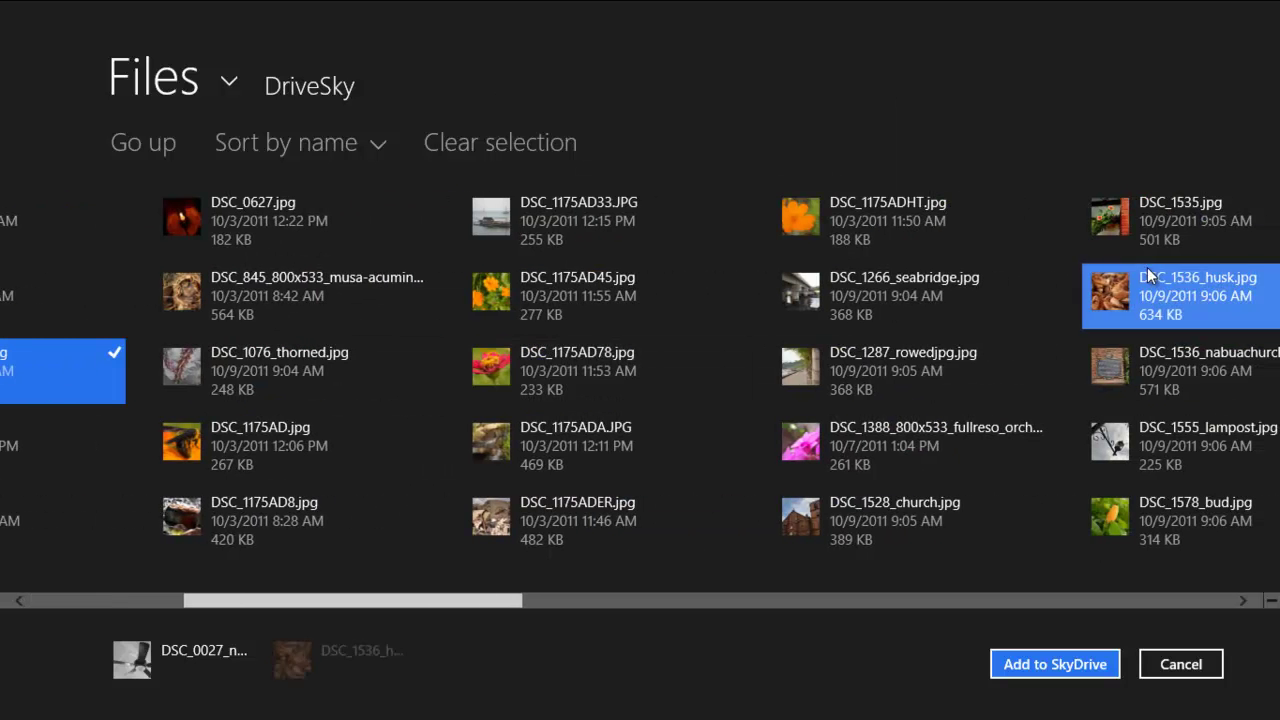
{"action": "scroll", "coordinate": [745, 359], "scroll_direction": "down", "scroll_amount": 5}
{"action": "scroll", "coordinate": [745, 359], "scroll_direction": "down", "scroll_amount": 3}
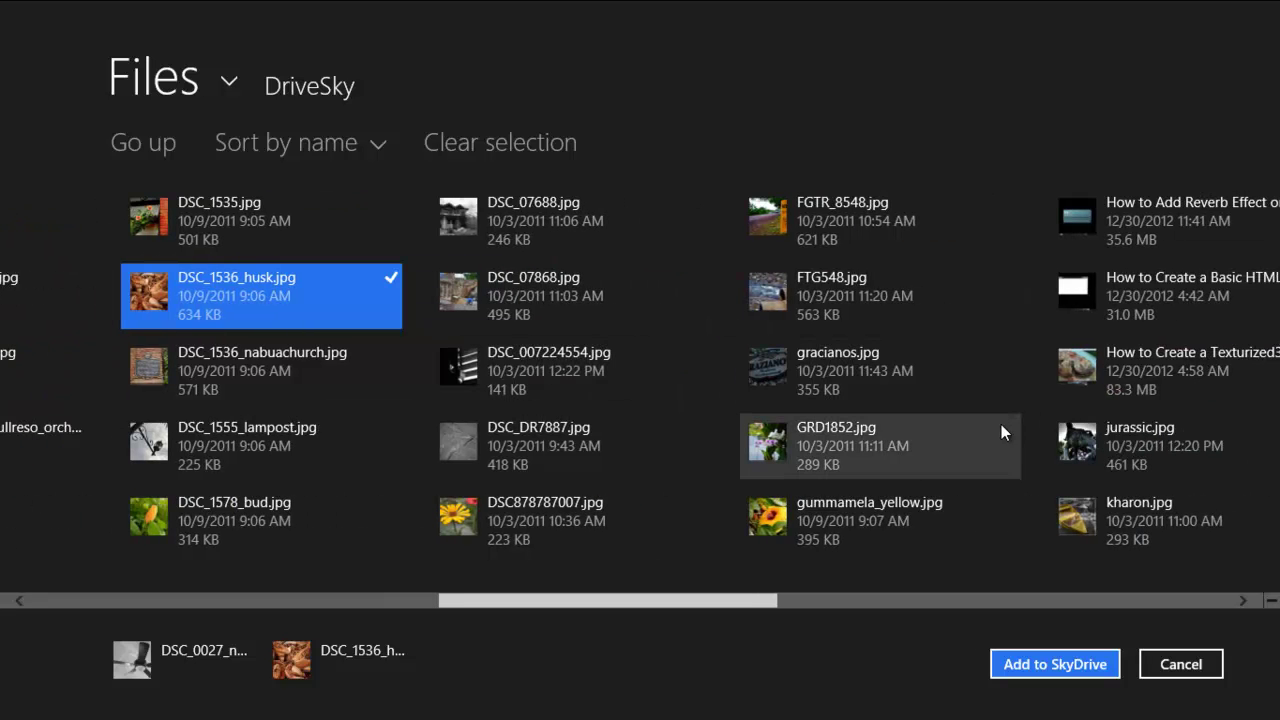
{"action": "scroll", "coordinate": [1001, 424], "scroll_direction": "down", "scroll_amount": 3}
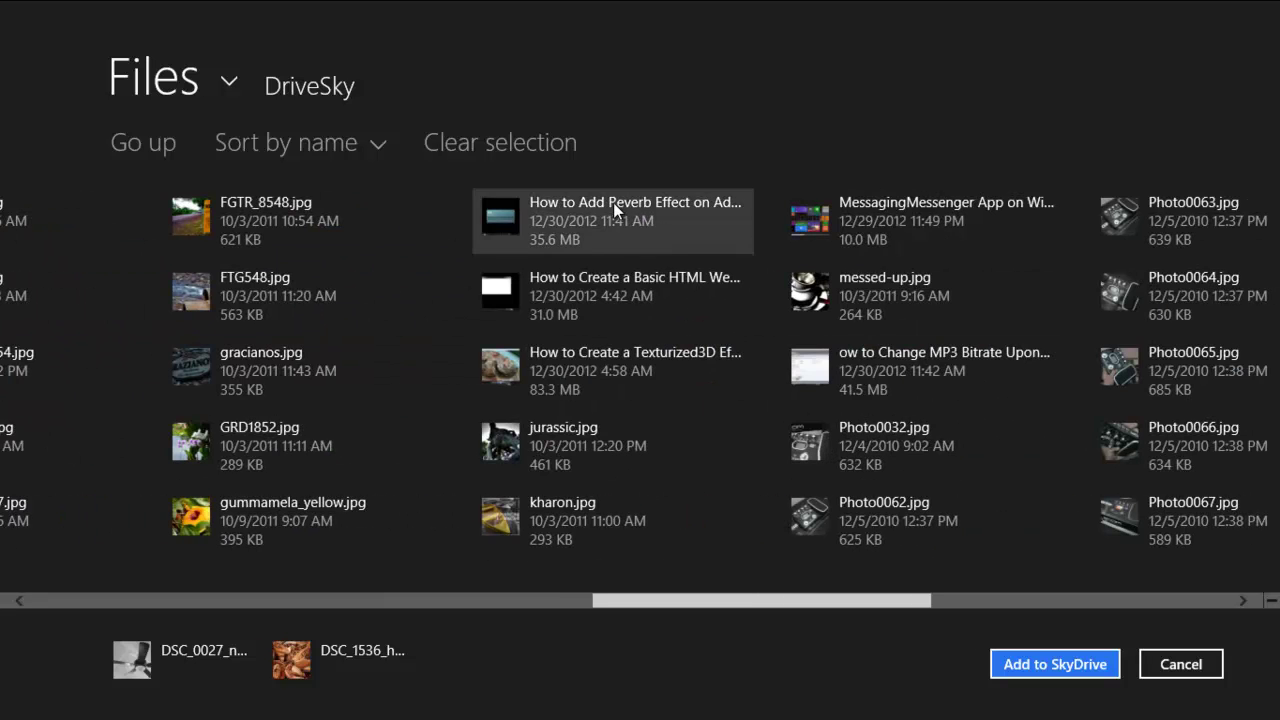
{"action": "mouse_move", "coordinate": [613, 202]}
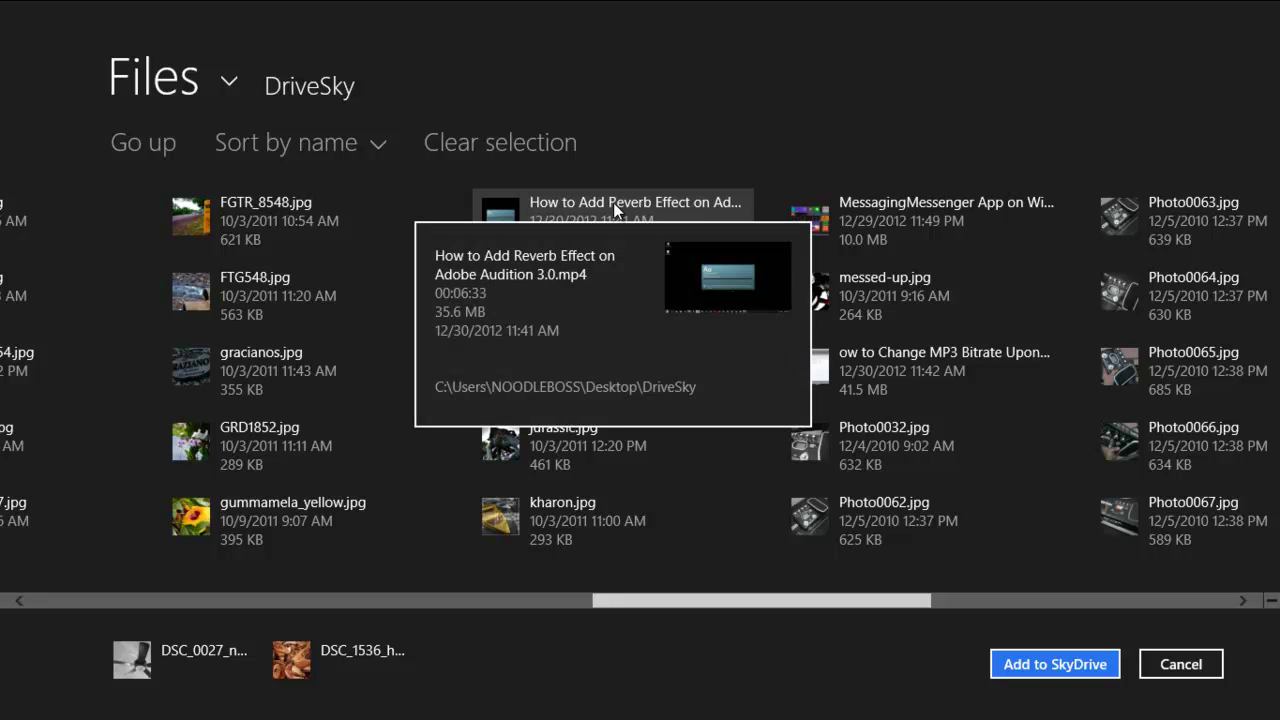
Add DSC_1175AD.jpg to the selection and upload the selected pictures to SkyDrive.
{"action": "scroll", "coordinate": [292, 208], "scroll_direction": "up", "scroll_amount": 10}
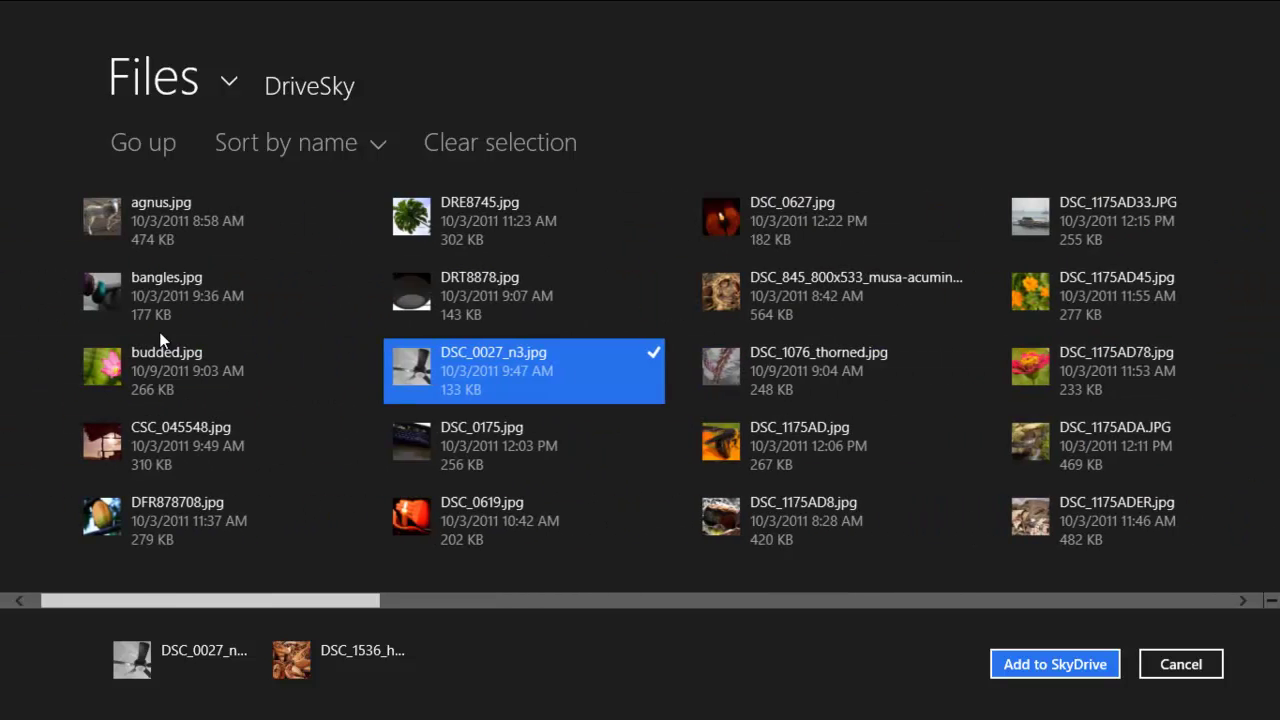
{"action": "left_click", "coordinate": [886, 440]}
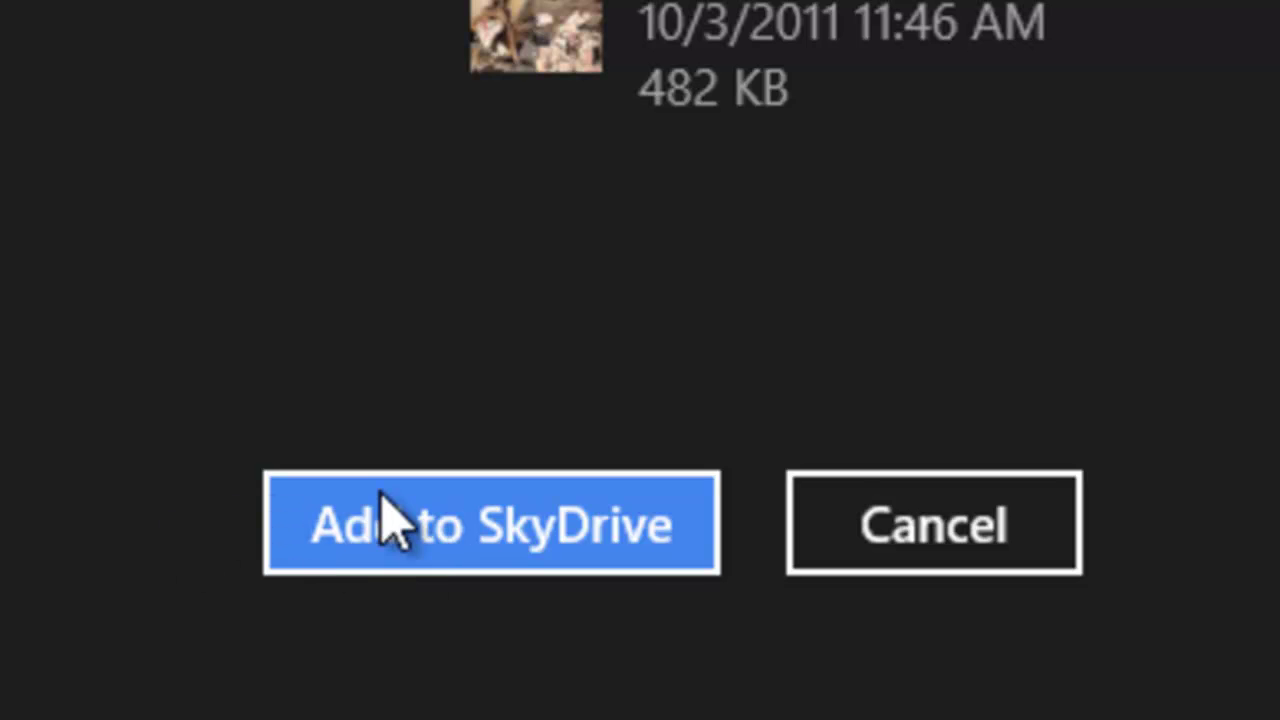
{"action": "left_click", "coordinate": [381, 502]}
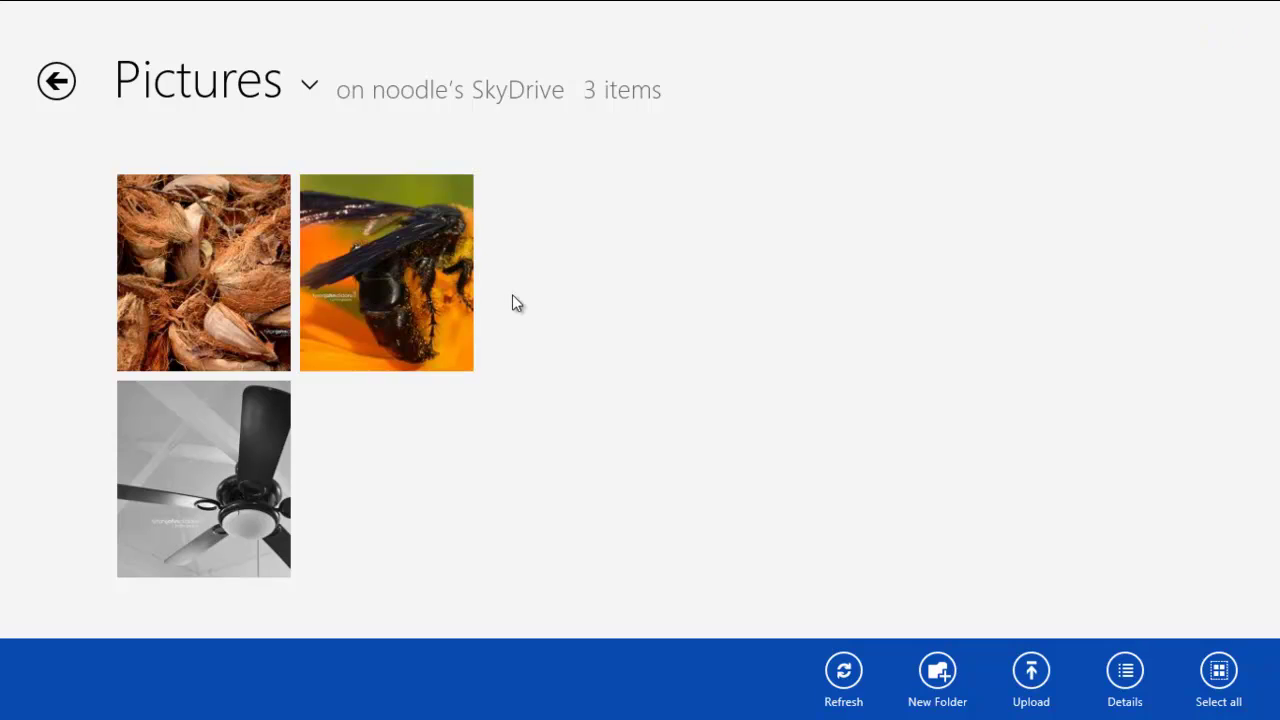
Open the uploaded coconut husk picture with Windows Photo Viewer and maximize the viewer window.
{"action": "right_click", "coordinate": [195, 212]}
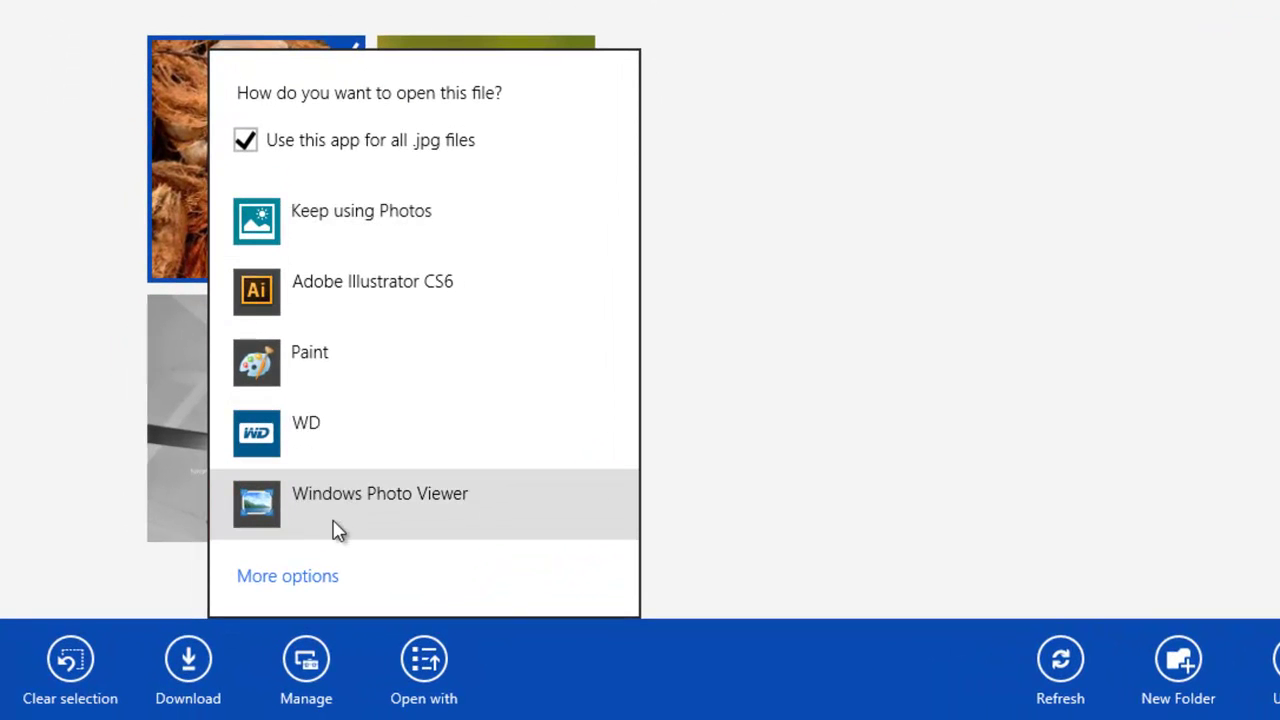
{"action": "left_click", "coordinate": [336, 525]}
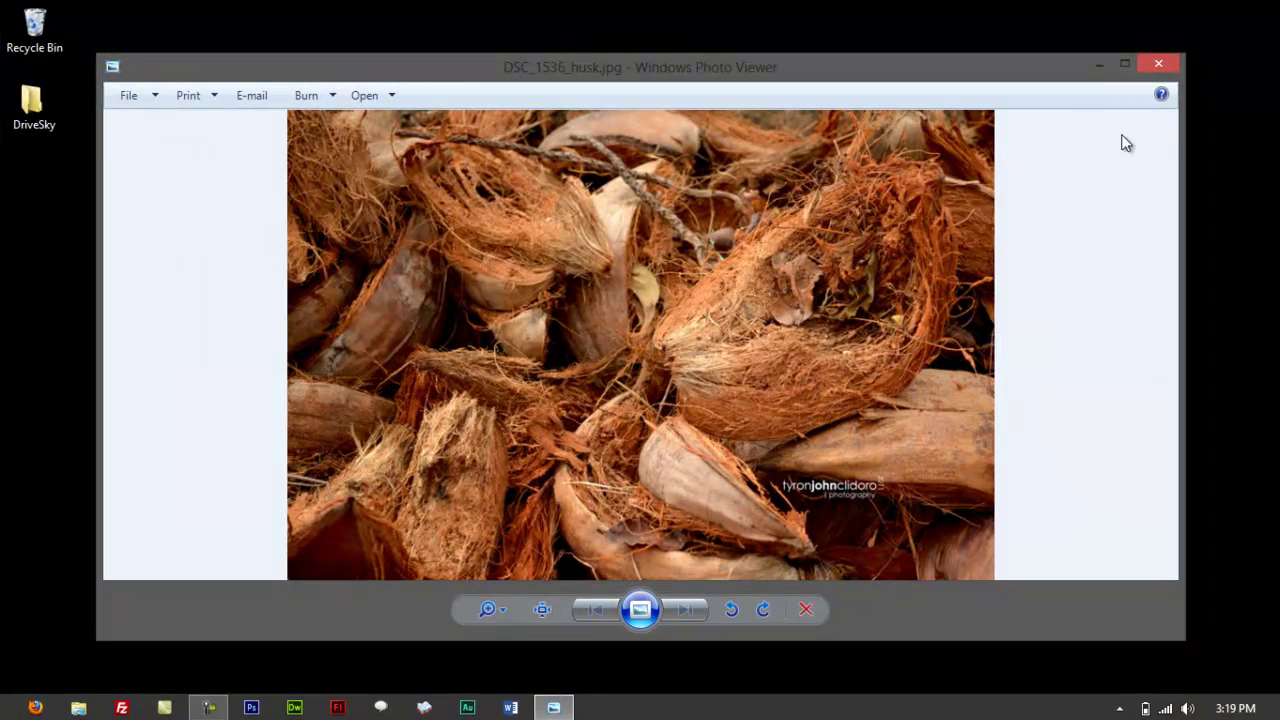
{"action": "left_click", "coordinate": [1123, 66]}
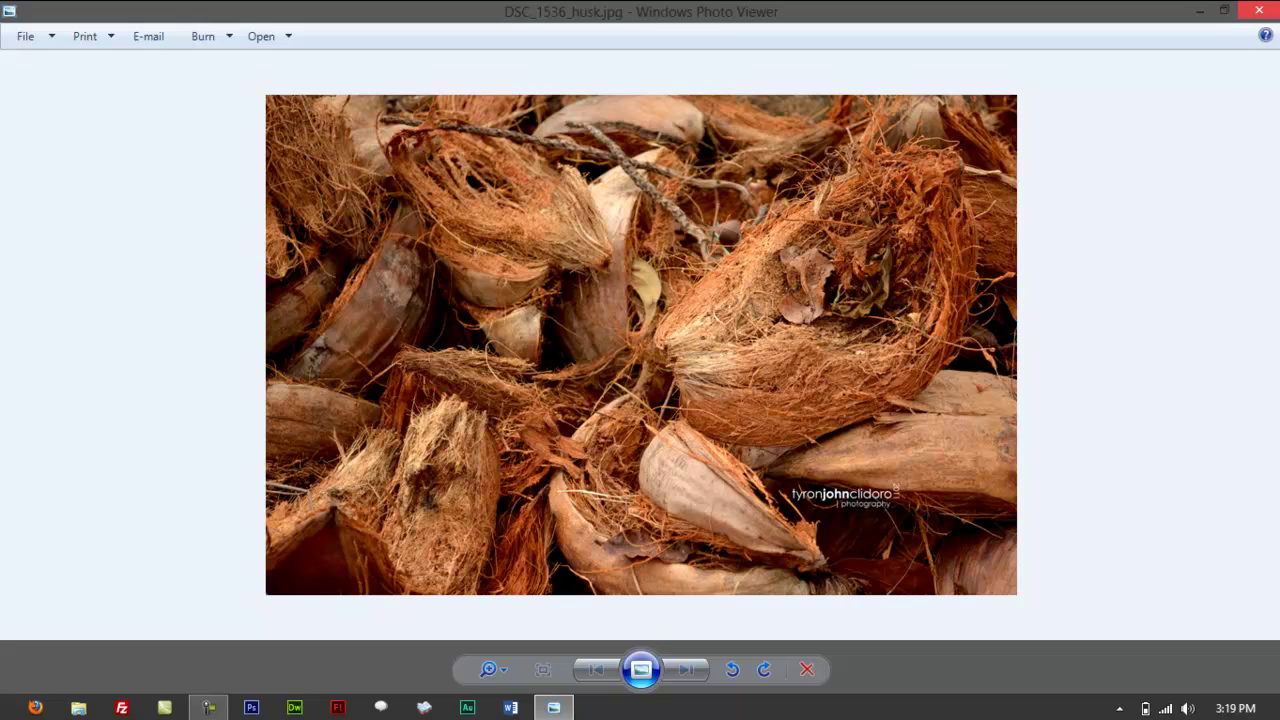
Switch back to the SkyDrive app, return to its folder overview and open the Documents folder.
{"action": "left_click", "coordinate": [5, 715]}
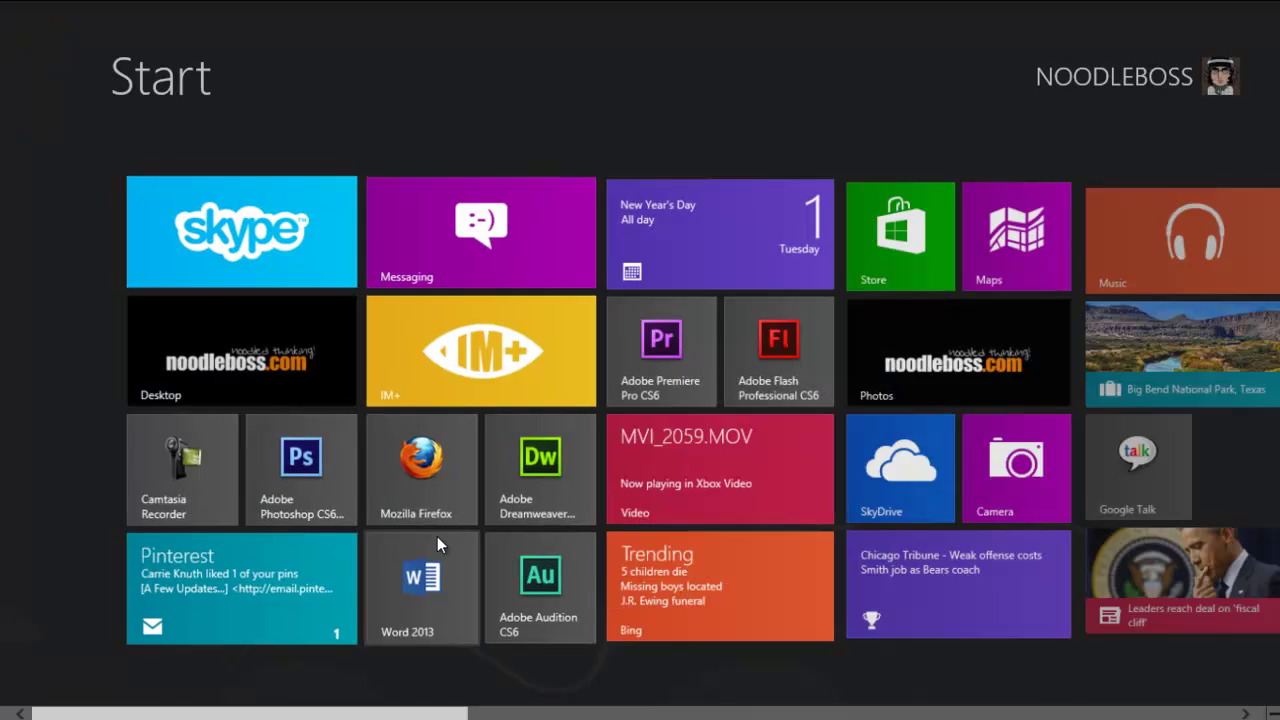
{"action": "left_click", "coordinate": [894, 484]}
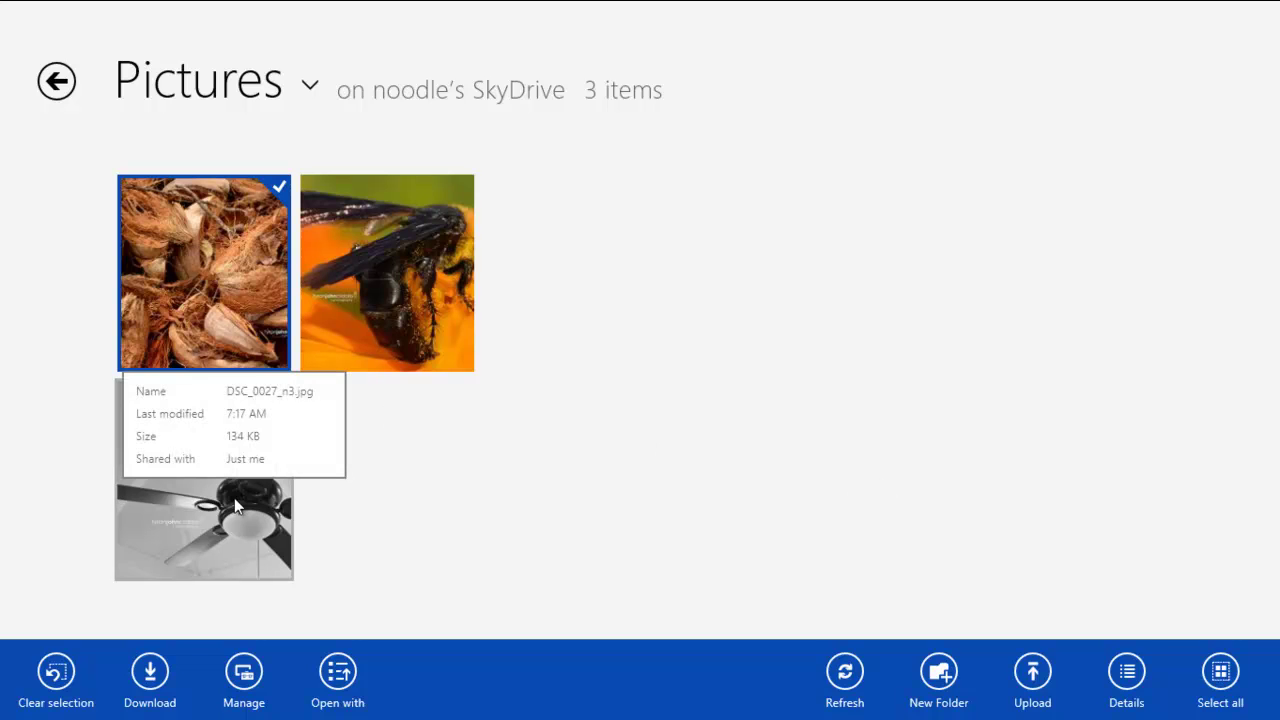
{"action": "left_click", "coordinate": [55, 84]}
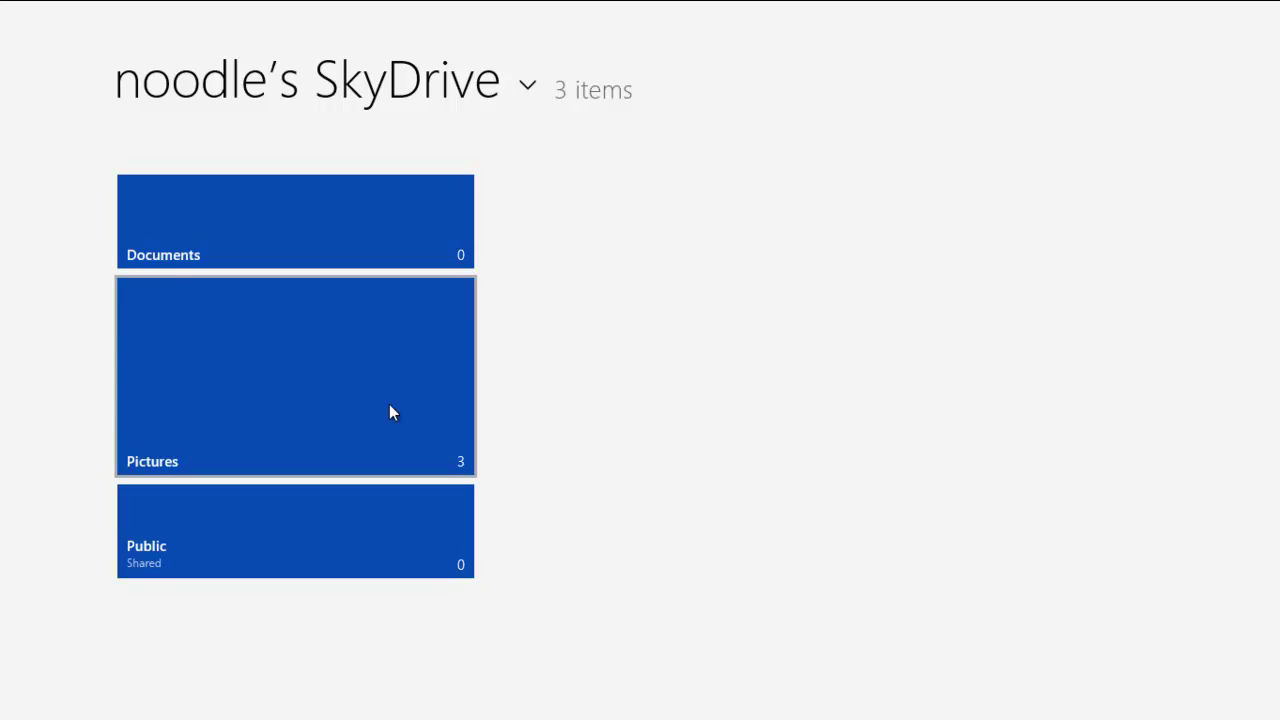
{"action": "mouse_move", "coordinate": [388, 406]}
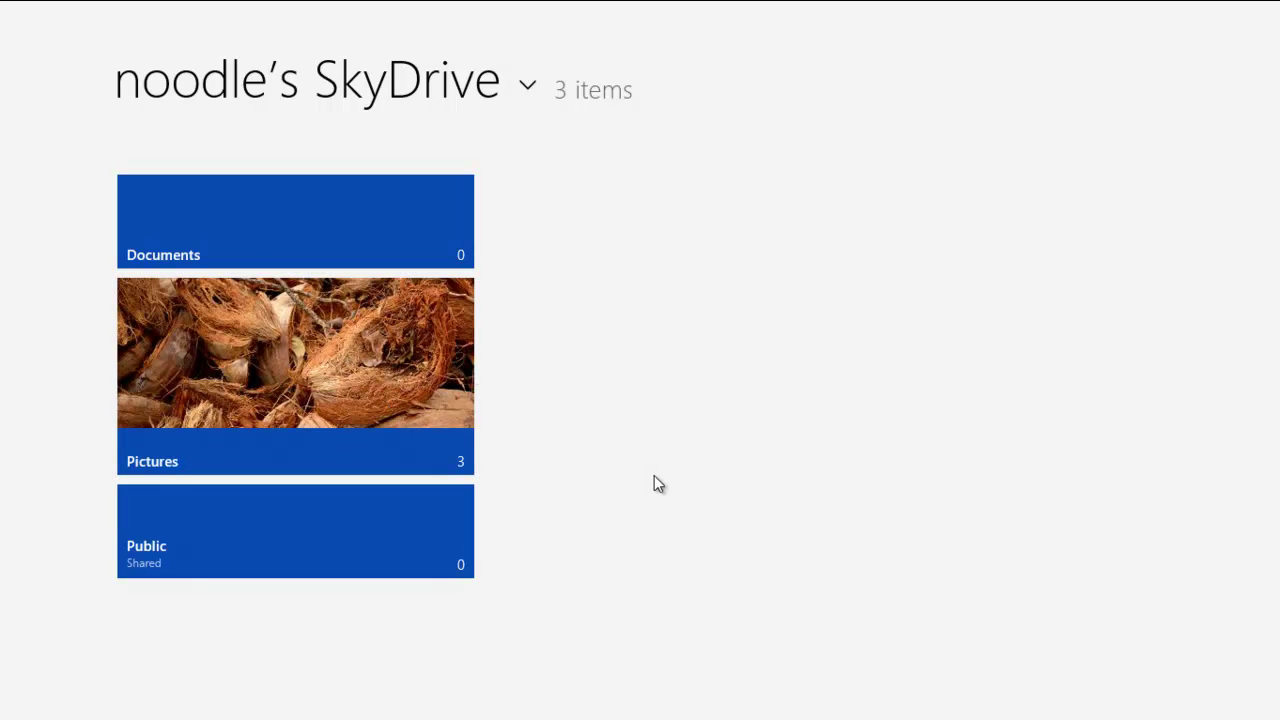
{"action": "left_click", "coordinate": [283, 219]}
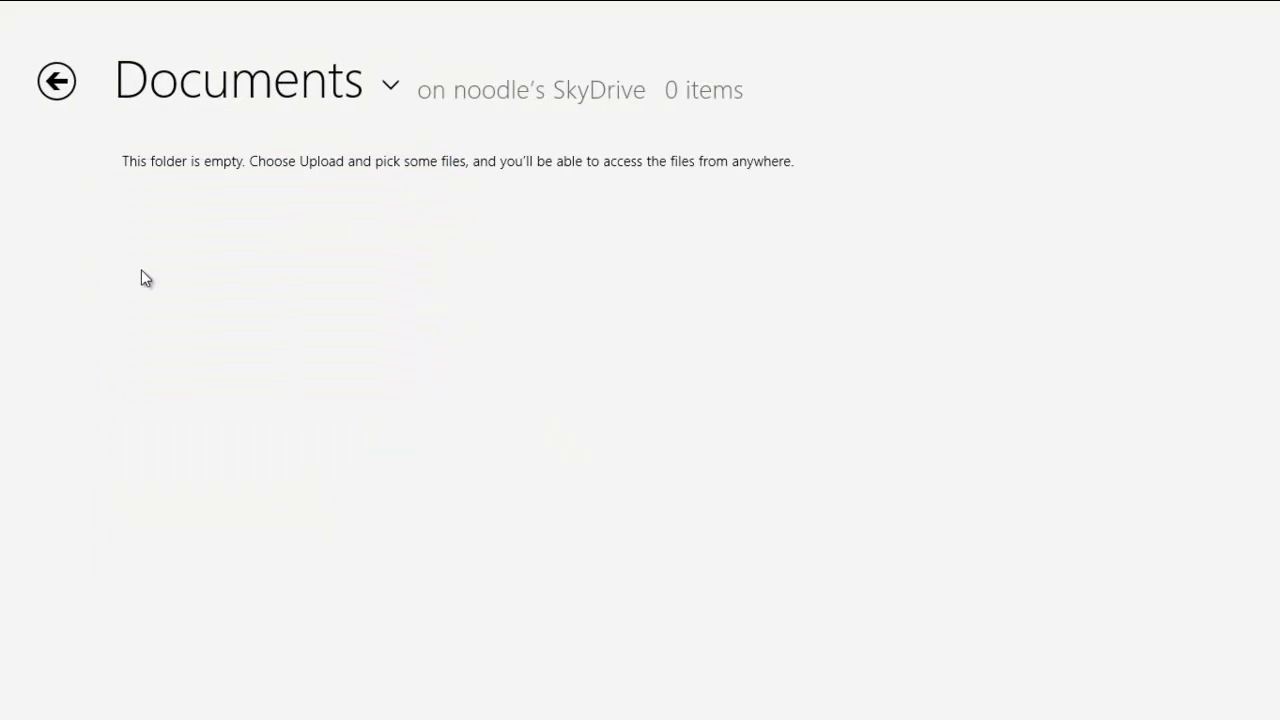
Upload the video How to Add Reverb Effect on Adobe Audition 3.0.mp4 from the DriveSky folder to the Documents folder.
{"action": "right_click", "coordinate": [775, 320]}
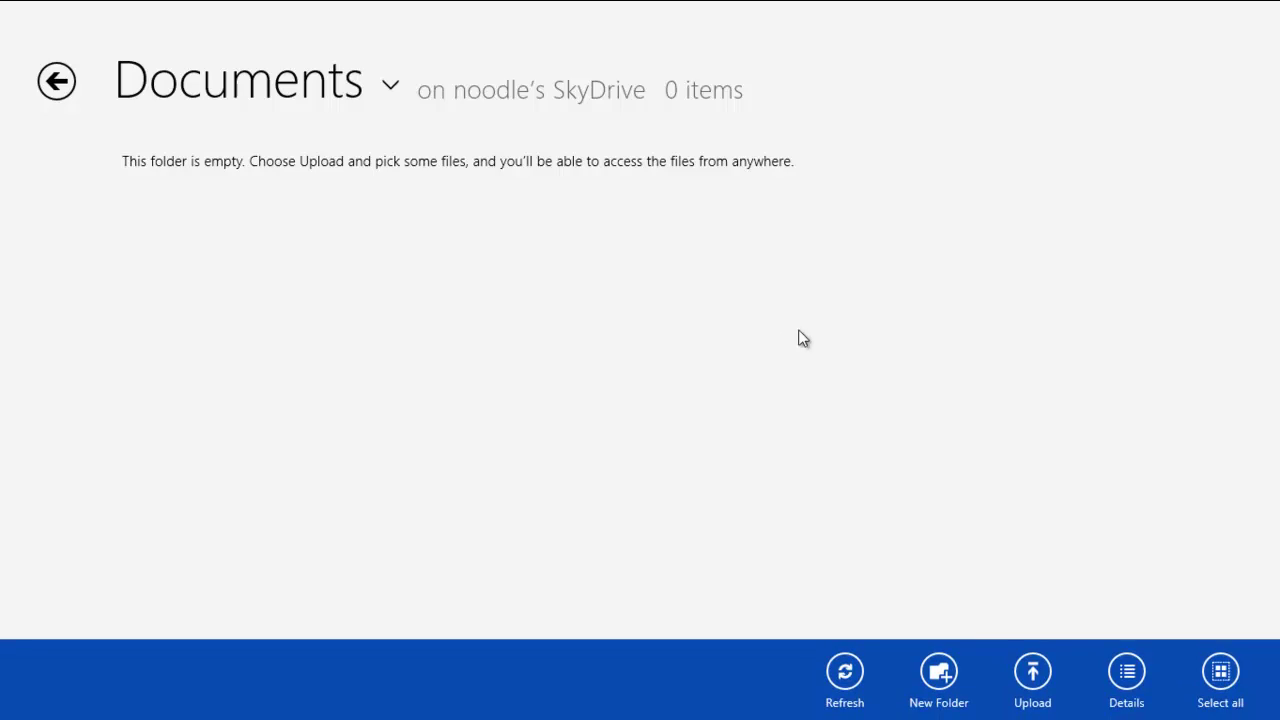
{"action": "left_click", "coordinate": [1032, 672]}
{"action": "scroll", "coordinate": [822, 321], "scroll_direction": "down", "scroll_amount": 2}
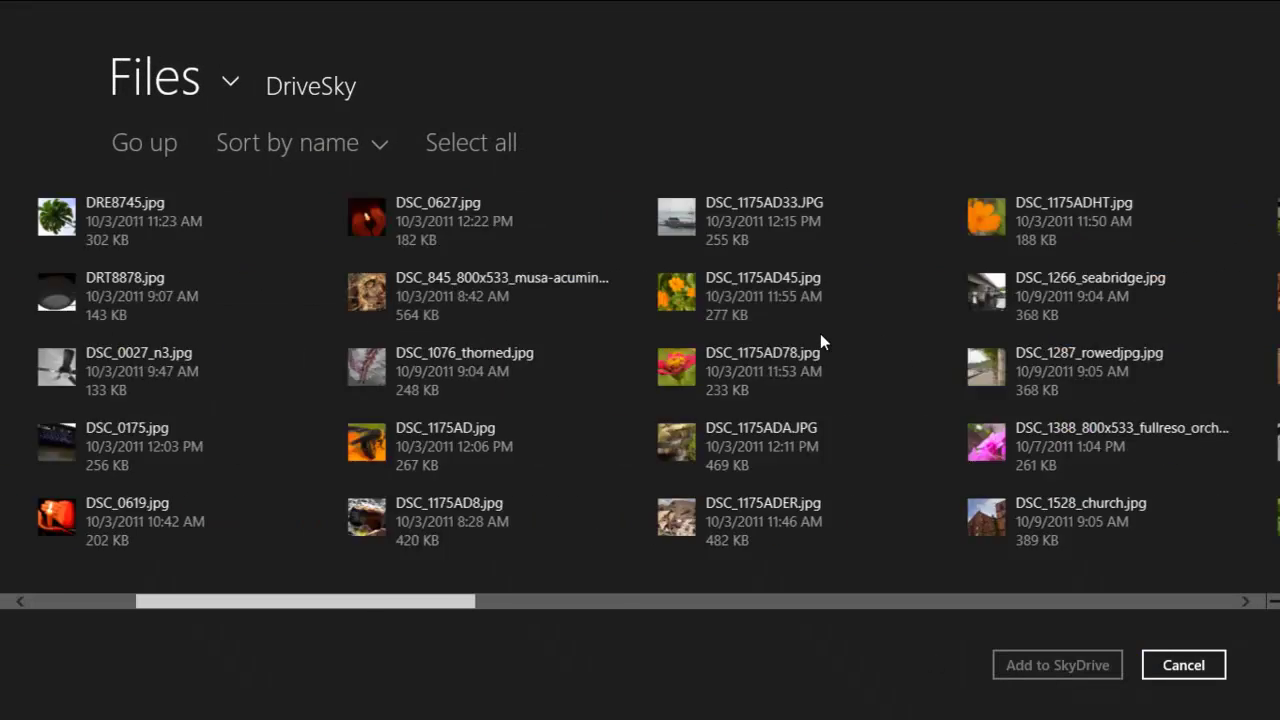
{"action": "scroll", "coordinate": [820, 333], "scroll_direction": "down", "scroll_amount": 6}
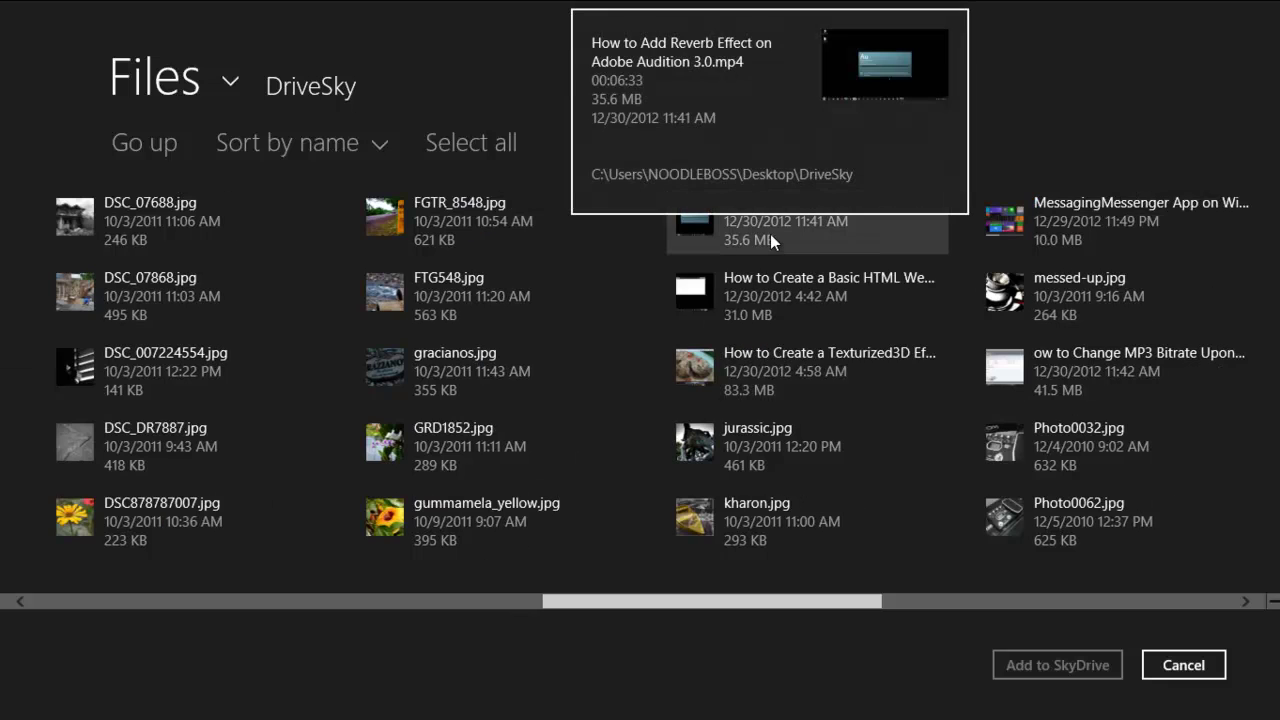
{"action": "left_click", "coordinate": [770, 234]}
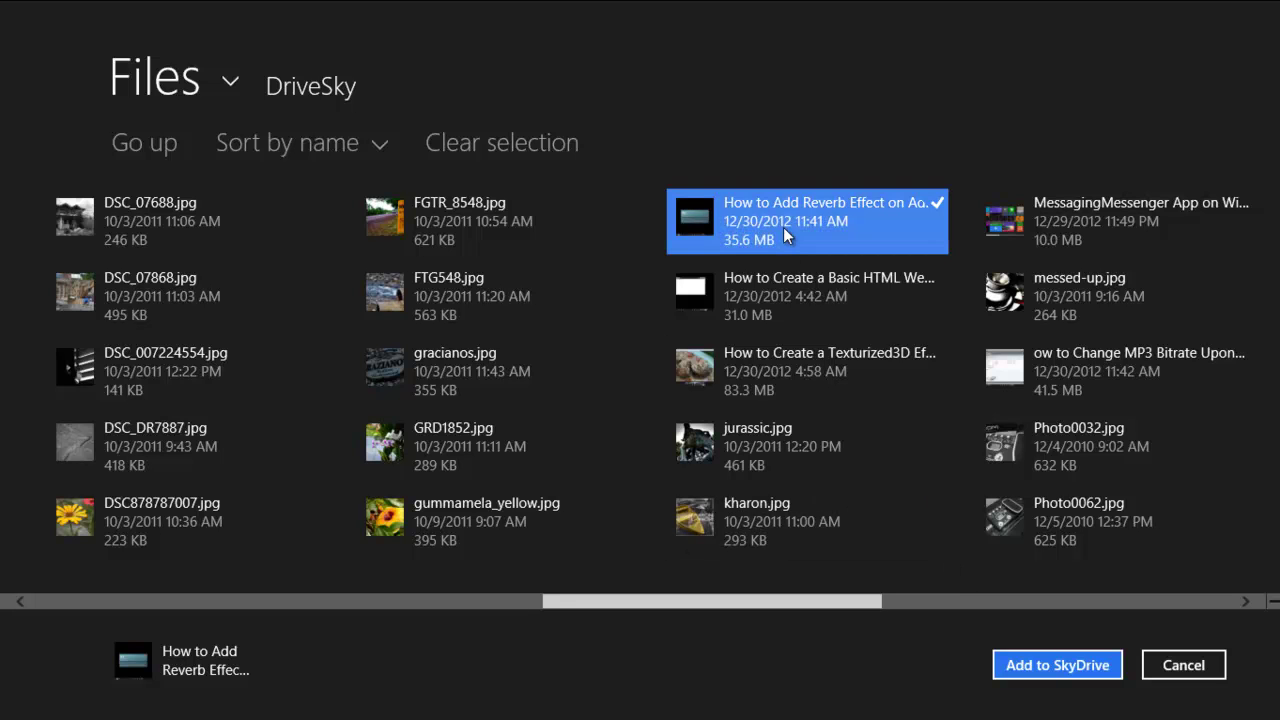
{"action": "left_click", "coordinate": [1040, 670]}
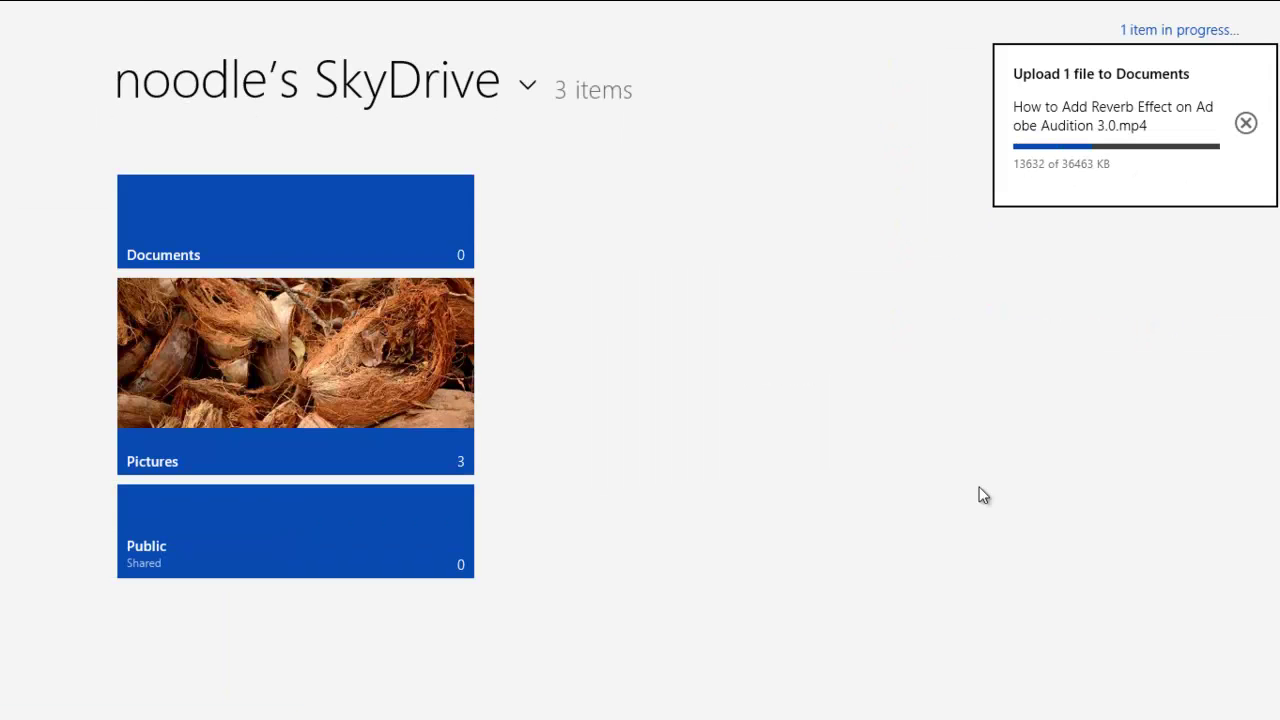
Dismiss the upload progress details and open the Pictures folder from the SkyDrive overview.
{"action": "left_click", "coordinate": [846, 364]}
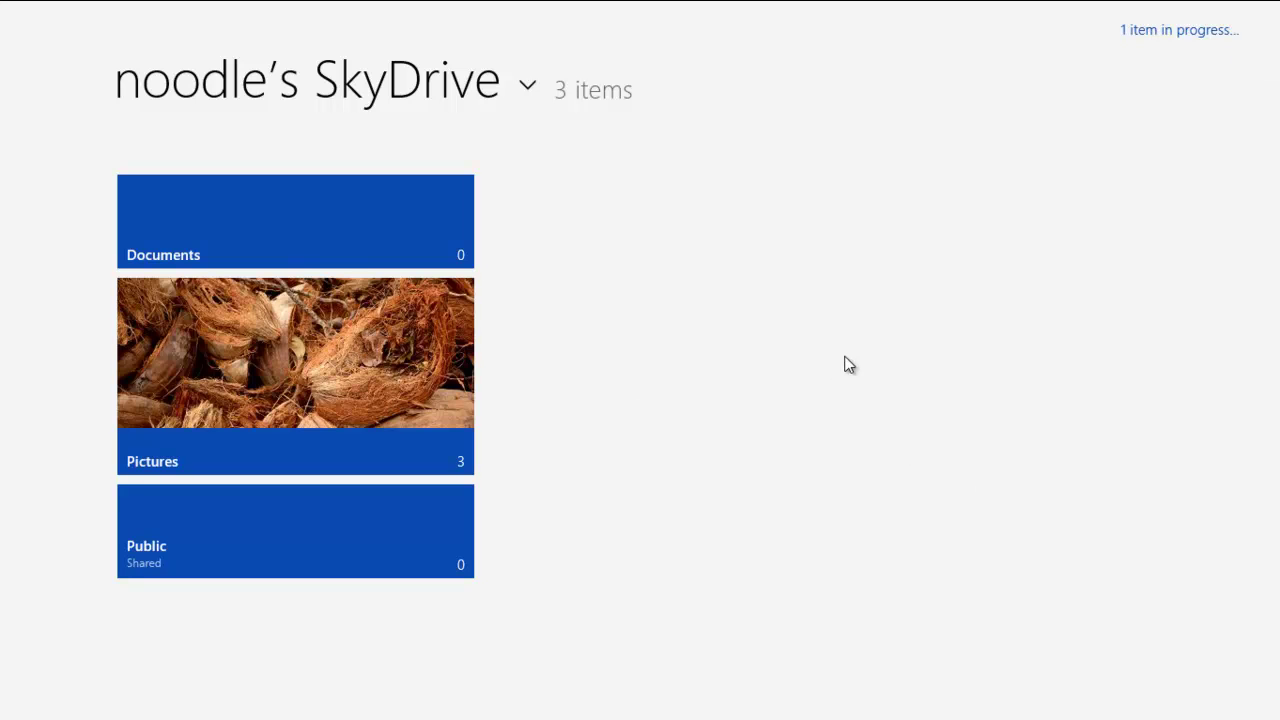
{"action": "left_click", "coordinate": [463, 337]}
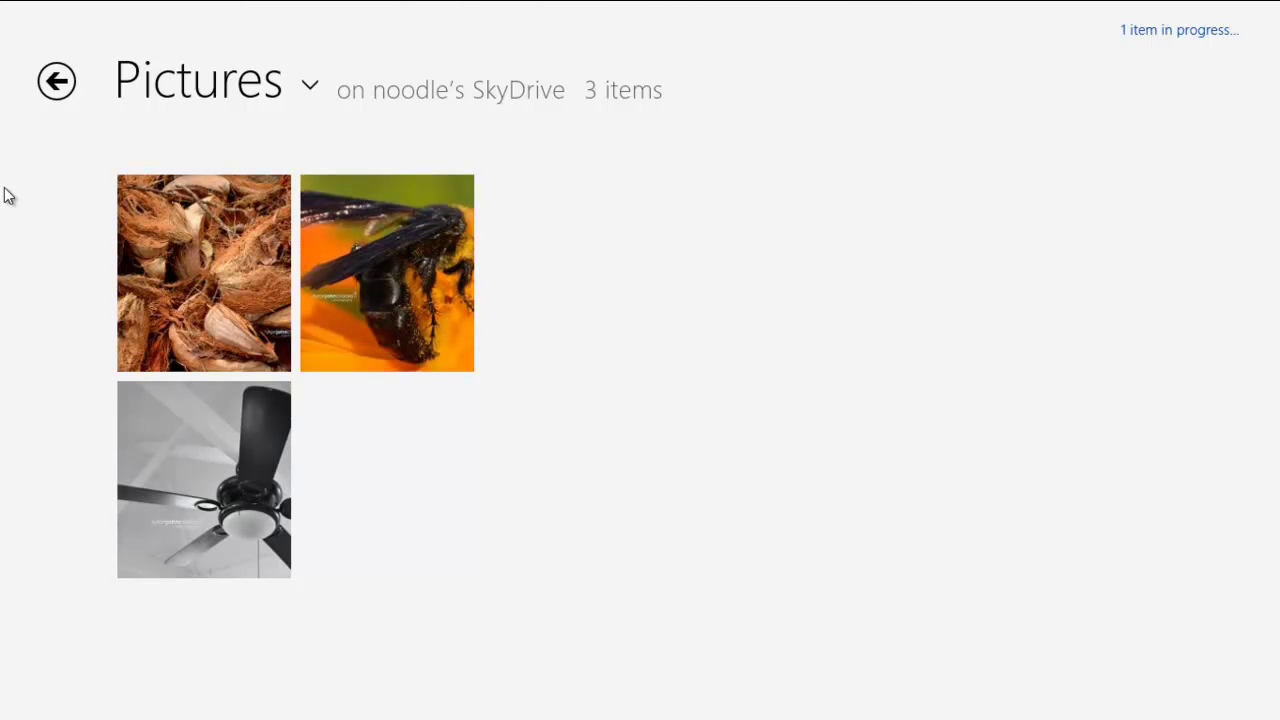
{"action": "mouse_move", "coordinate": [2, 717]}
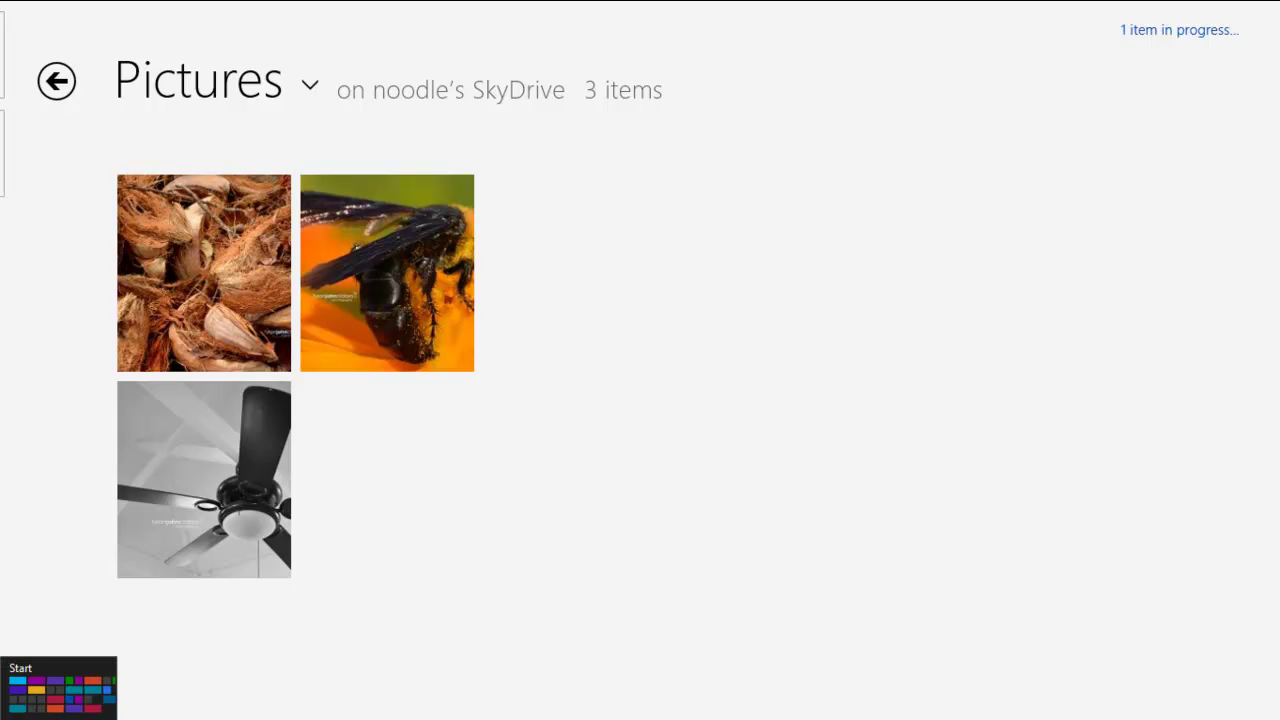